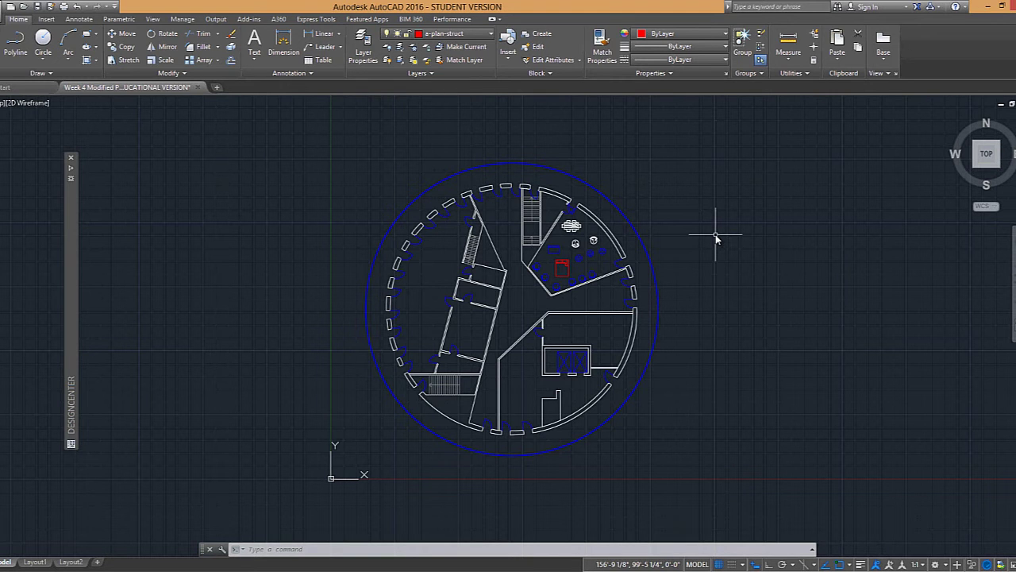
Hatch one wall segment on the upper-left arc of the circular plan with the ANSI31 pattern
{"action": "type", "text": "h"}
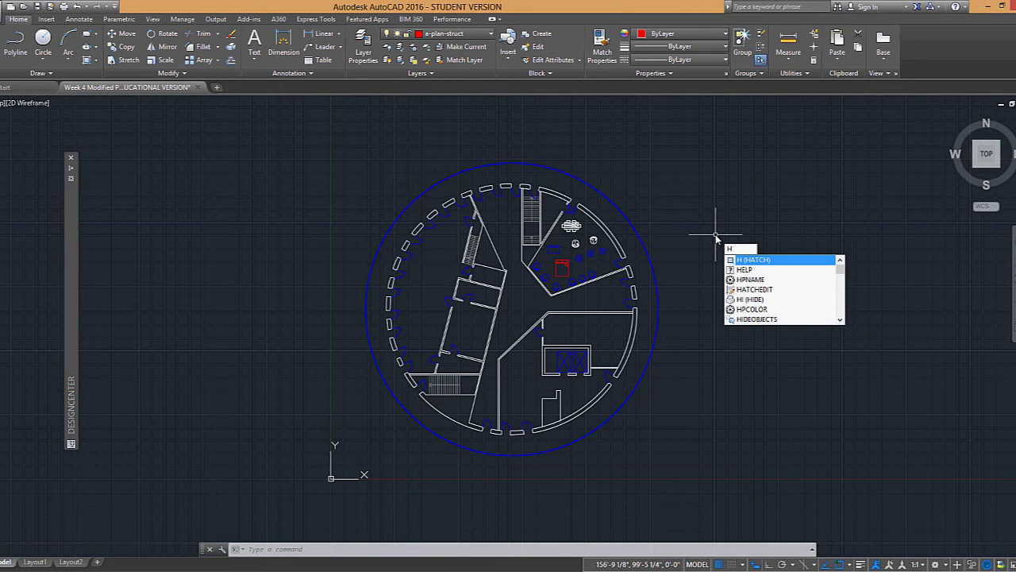
{"action": "key", "text": "Return"}
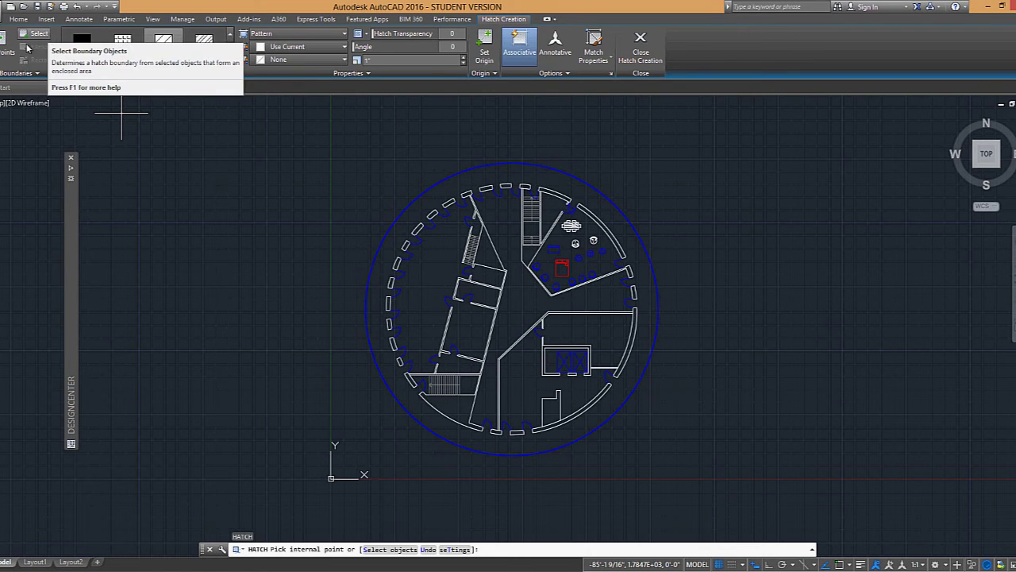
{"action": "left_click", "coordinate": [230, 60]}
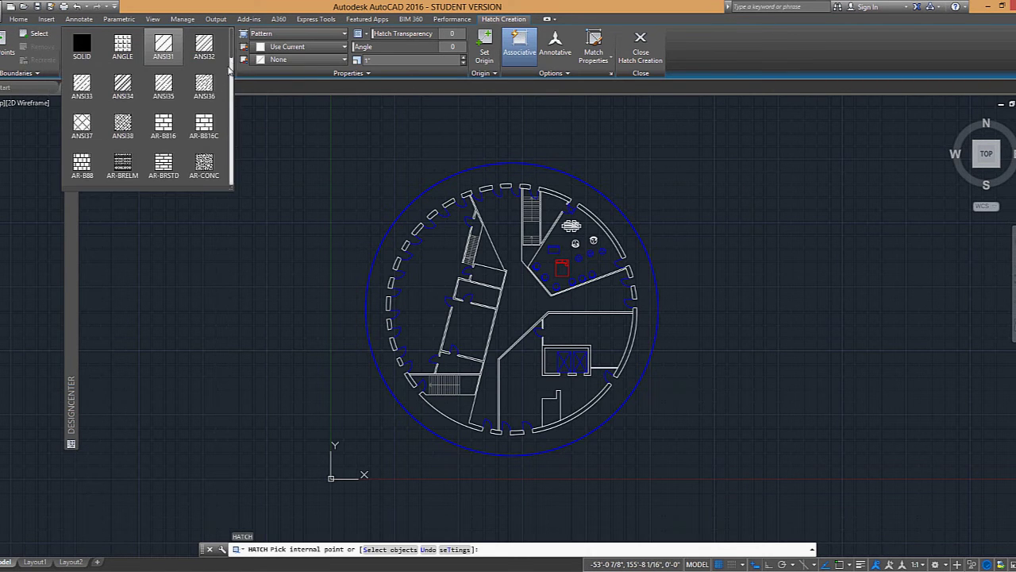
{"action": "scroll", "coordinate": [233, 89], "scroll_direction": "down", "scroll_amount": 3}
{"action": "mouse_move", "coordinate": [232, 89]}
{"action": "left_mouse_down"}
{"action": "mouse_move", "coordinate": [238, 173]}
{"action": "mouse_move", "coordinate": [224, 31]}
{"action": "left_mouse_up"}
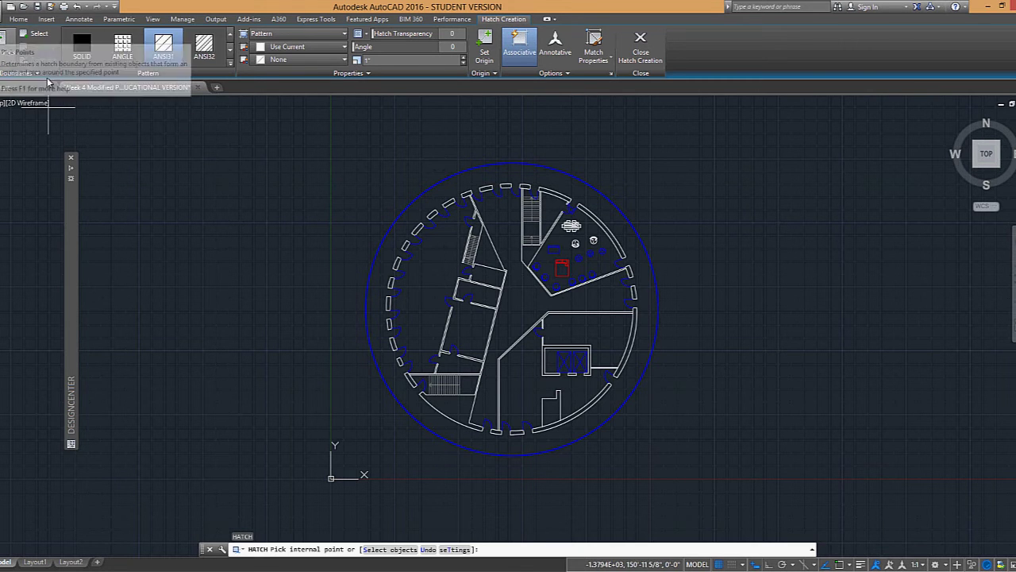
{"action": "scroll", "coordinate": [447, 217], "scroll_direction": "up", "scroll_amount": 10}
{"action": "middle_click_drag", "start_coordinate": [808, 396], "coordinate": [355, 222]}
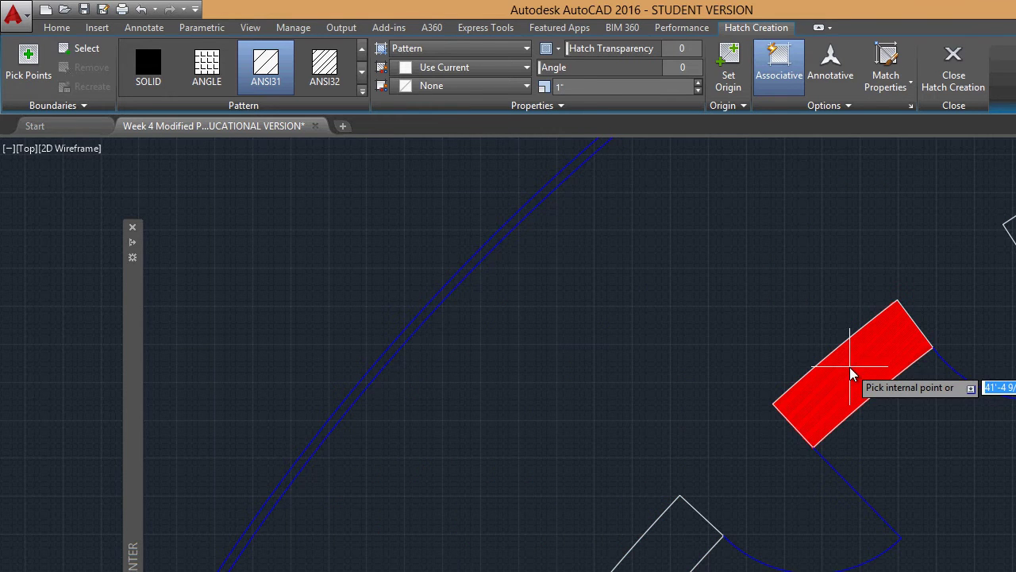
{"action": "middle_click_drag", "start_coordinate": [836, 355], "coordinate": [778, 333]}
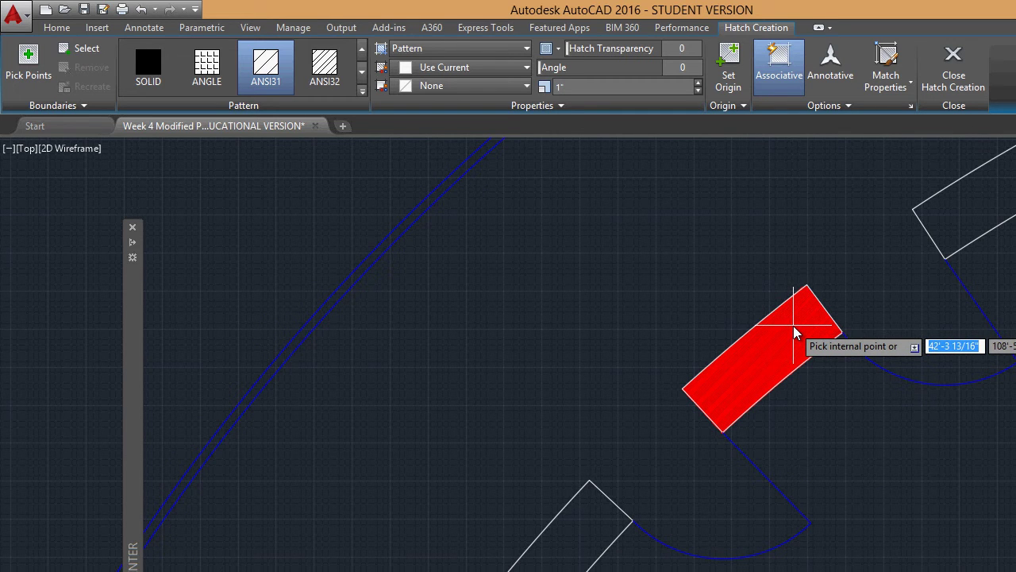
{"action": "left_click", "coordinate": [793, 327]}
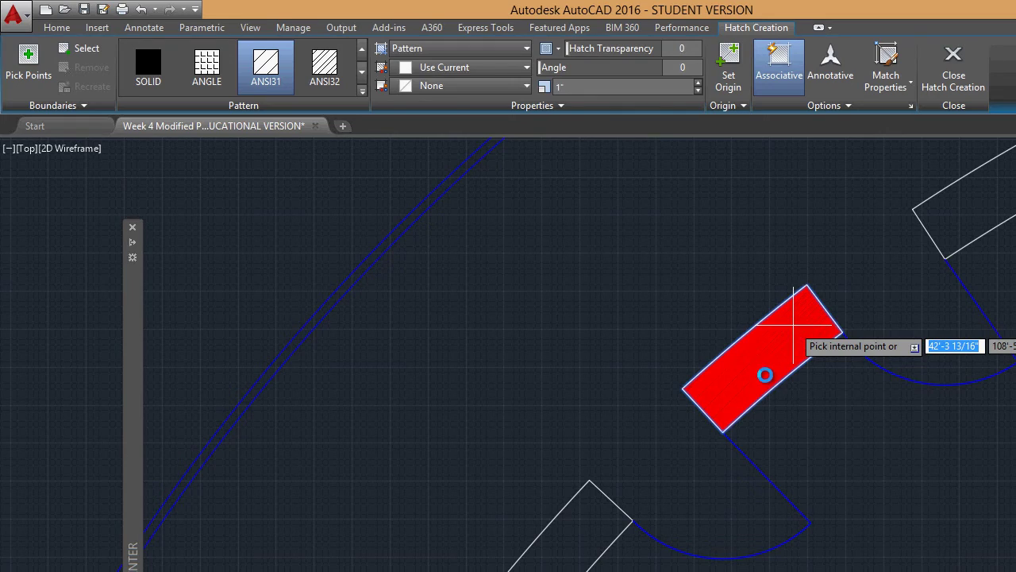
{"action": "key", "text": "Escape"}
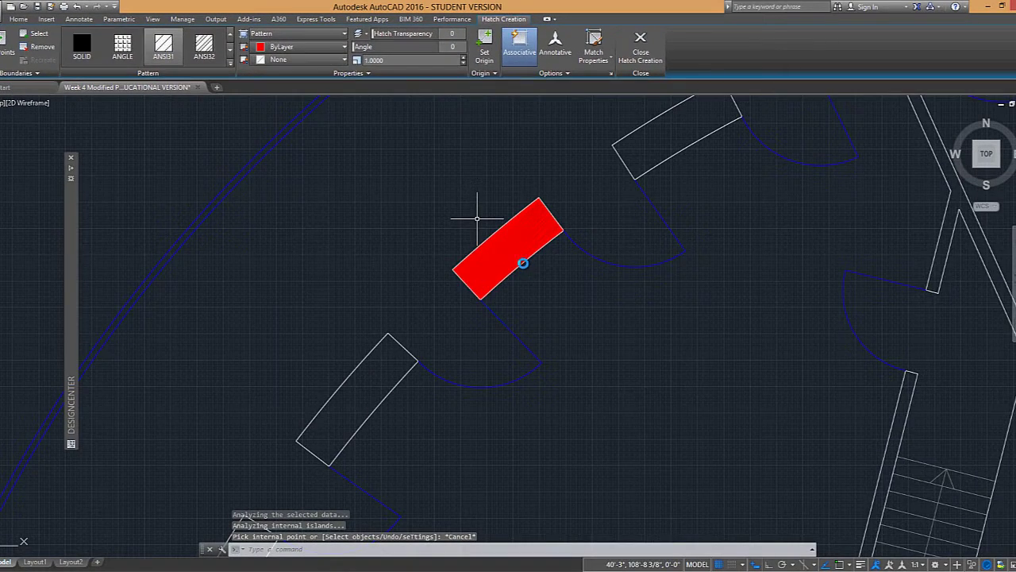
Increase the wall segment hatch's pattern scale, trying 5 and settling on 10
{"action": "scroll", "coordinate": [524, 262], "scroll_direction": "up", "scroll_amount": 2}
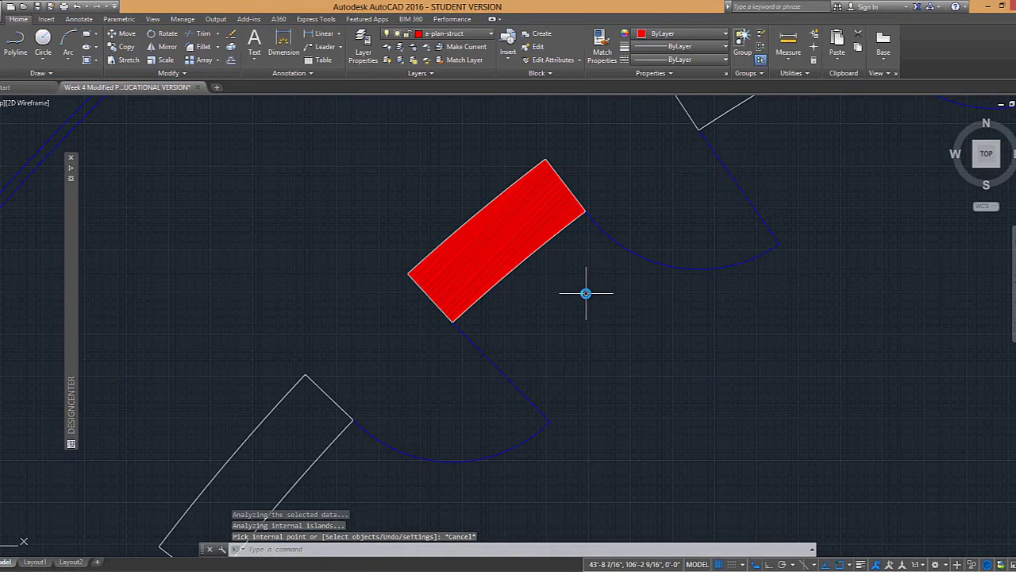
{"action": "left_click", "coordinate": [527, 230]}
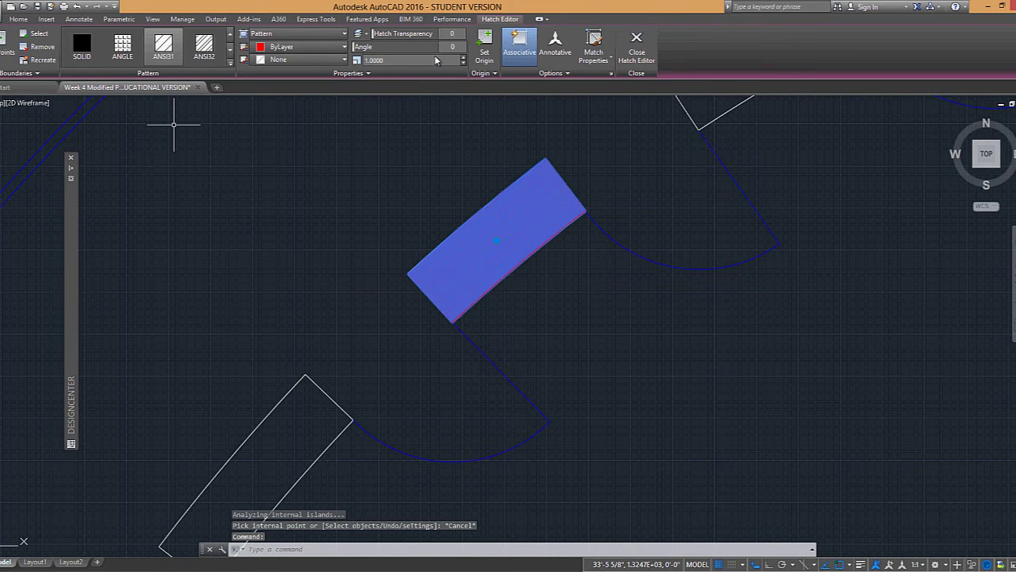
{"action": "scroll", "coordinate": [436, 95], "scroll_direction": "up", "scroll_amount": 2}
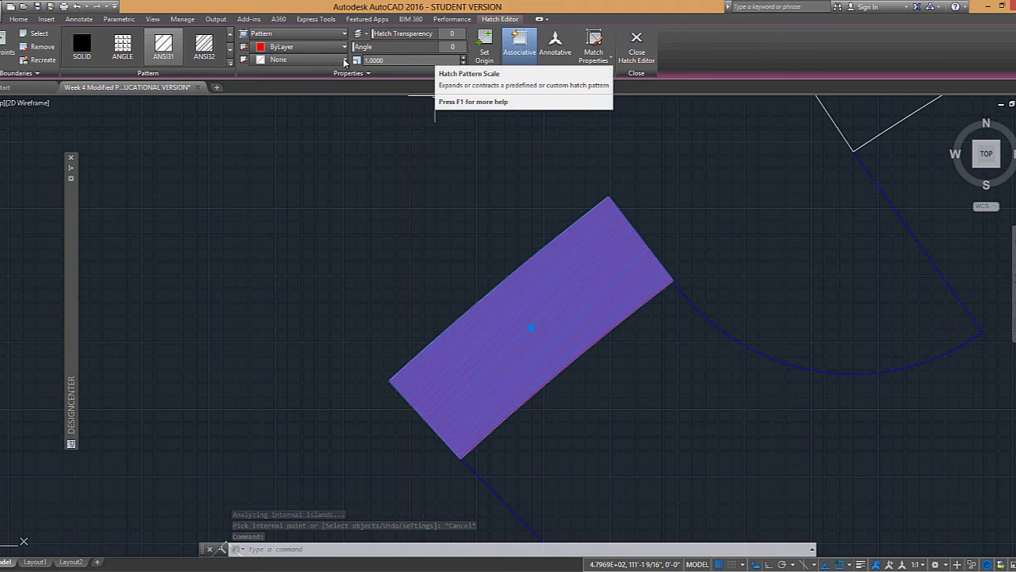
{"action": "type", "text": "5"}
{"action": "key", "text": "Return"}
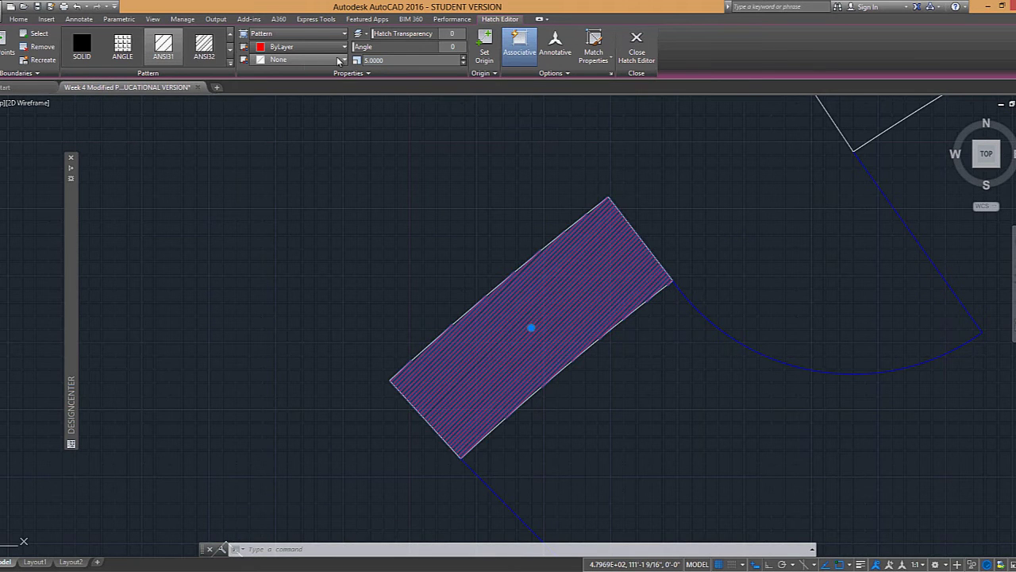
{"action": "type", "text": "10"}
{"action": "key", "text": "Return"}
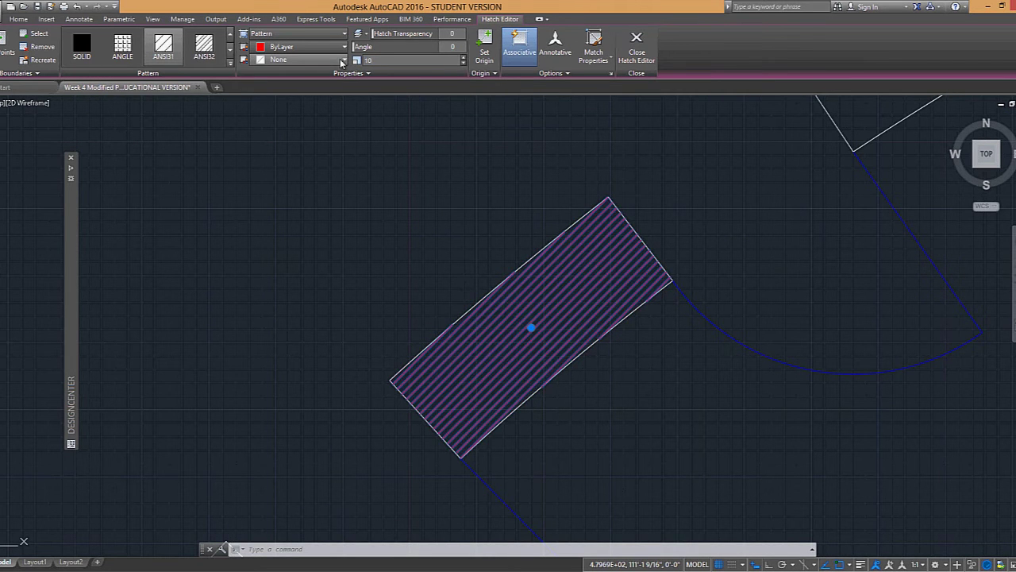
Set the wall segment hatch's angle to 35 and finish editing it
{"action": "left_click", "coordinate": [360, 46]}
{"action": "type", "text": "35"}
{"action": "key", "text": "Return"}
{"action": "scroll", "coordinate": [503, 176], "scroll_direction": "down", "scroll_amount": 5}
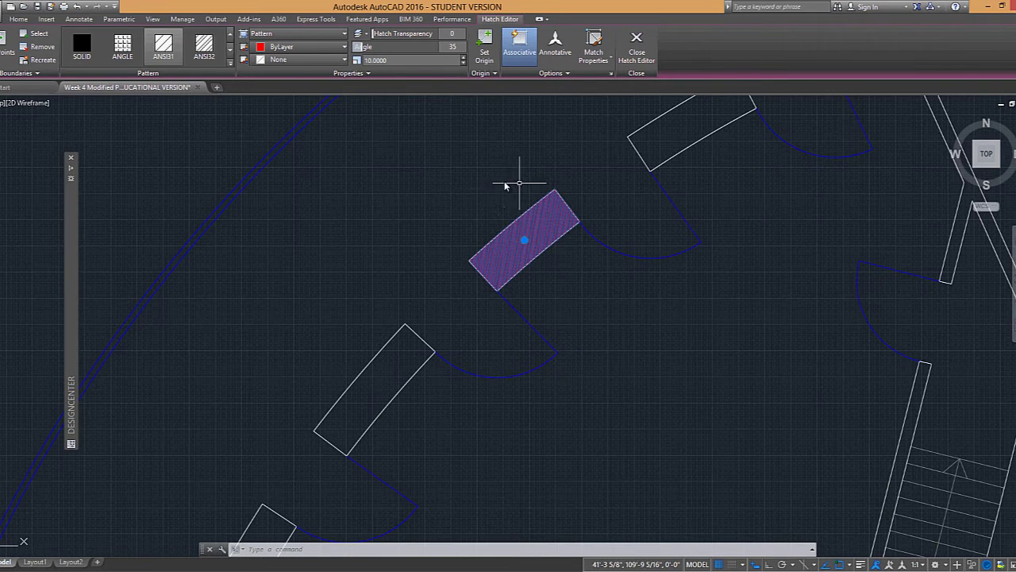
{"action": "key", "text": "Escape"}
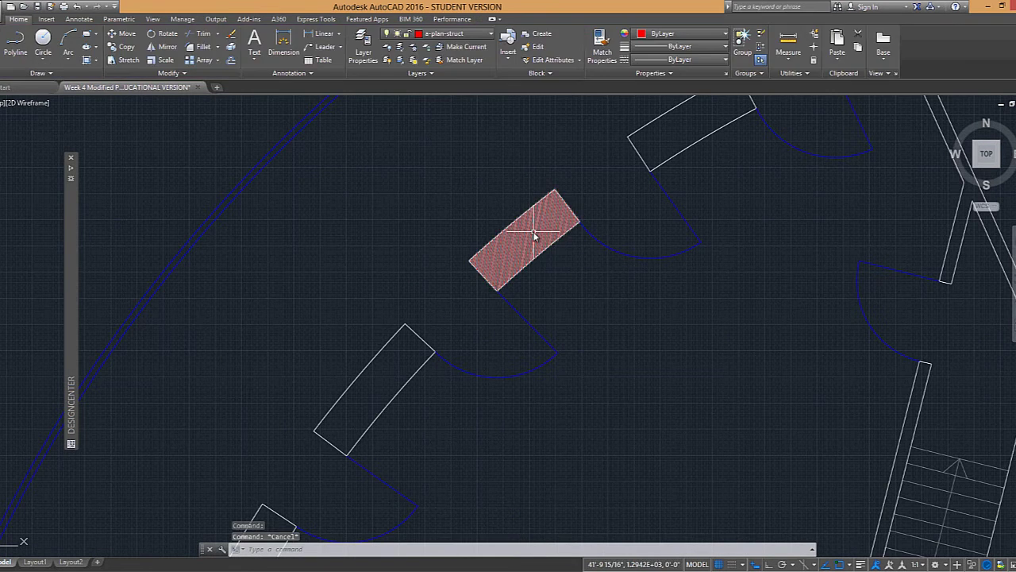
Create a separate ANSI31 hatch inside the next wall segment down the arc
{"action": "scroll", "coordinate": [561, 255], "scroll_direction": "down", "scroll_amount": 2}
{"action": "middle_click_drag", "start_coordinate": [582, 280], "coordinate": [587, 238]}
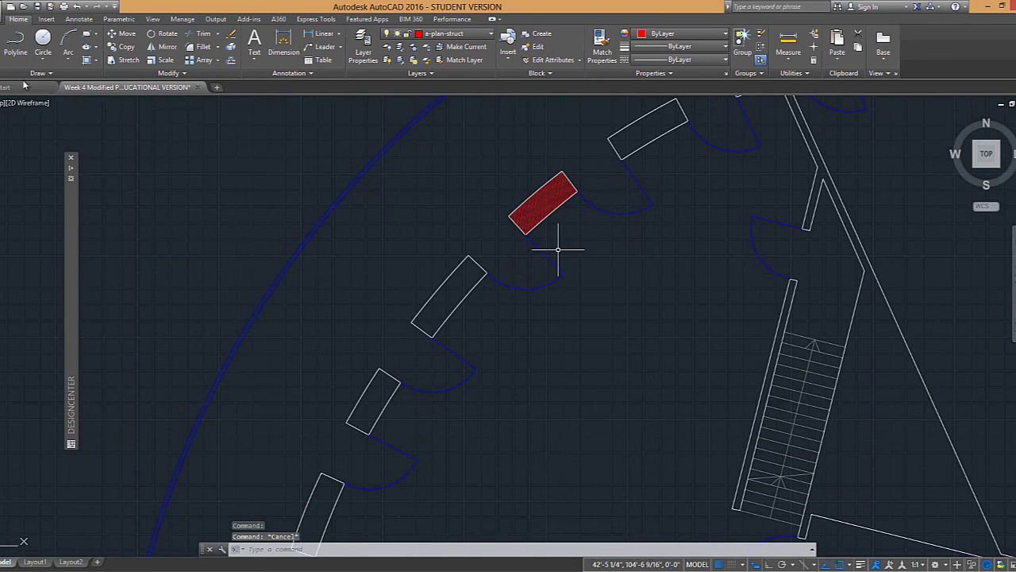
{"action": "left_click", "coordinate": [86, 46]}
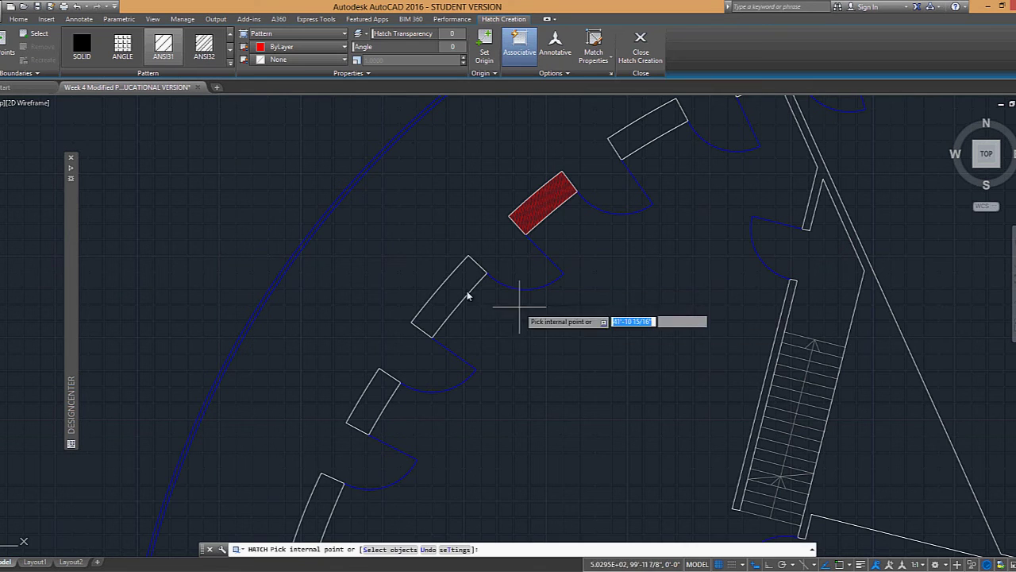
{"action": "left_click", "coordinate": [455, 288]}
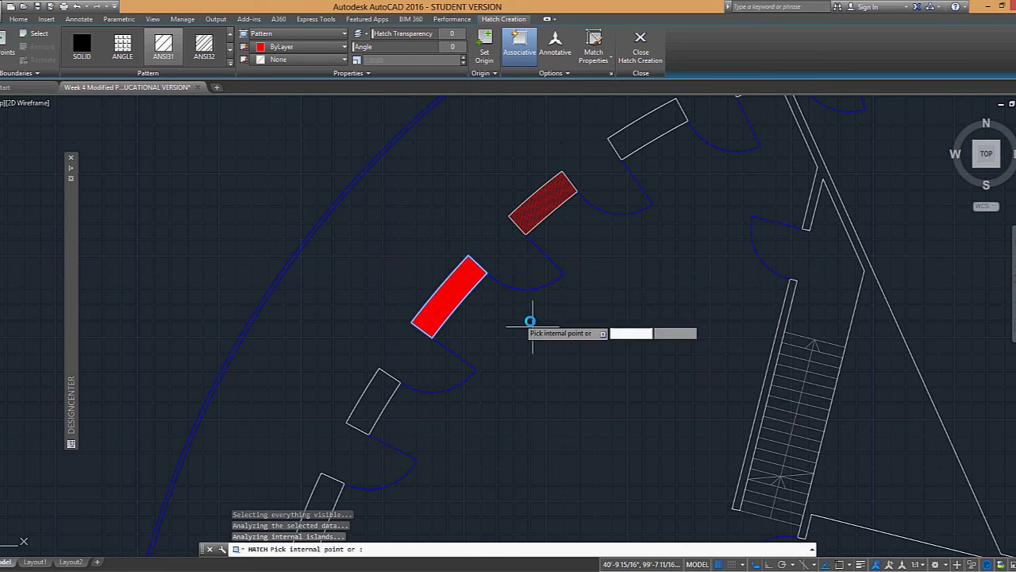
{"action": "key", "text": "Return"}
Match the second wall segment's hatch properties to those of the first segment's hatch
{"action": "scroll", "coordinate": [483, 294], "scroll_direction": "up", "scroll_amount": 4}
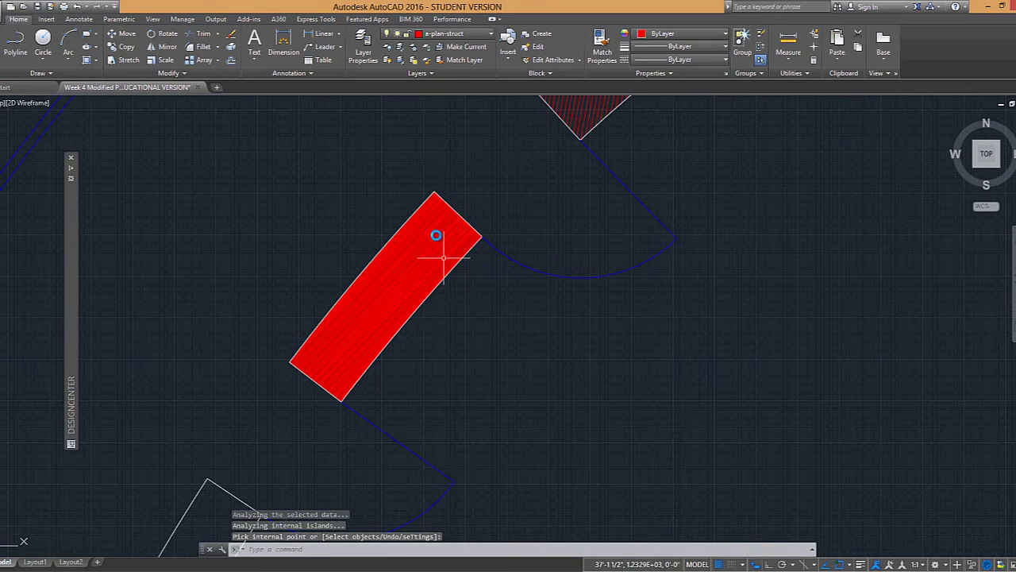
{"action": "middle_click_drag", "start_coordinate": [549, 215], "coordinate": [542, 278]}
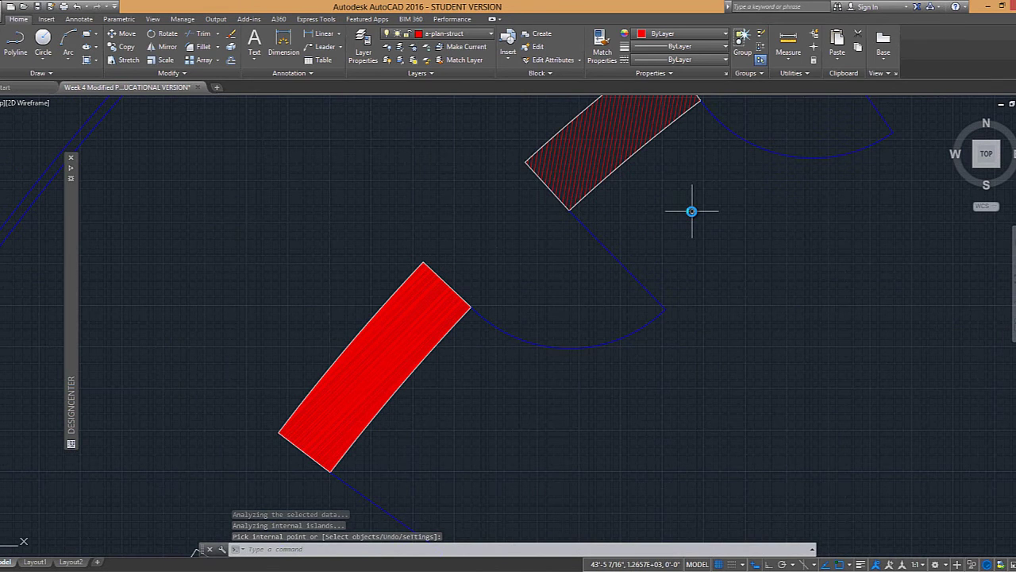
{"action": "type", "text": "ma"}
{"action": "key", "text": "Return"}
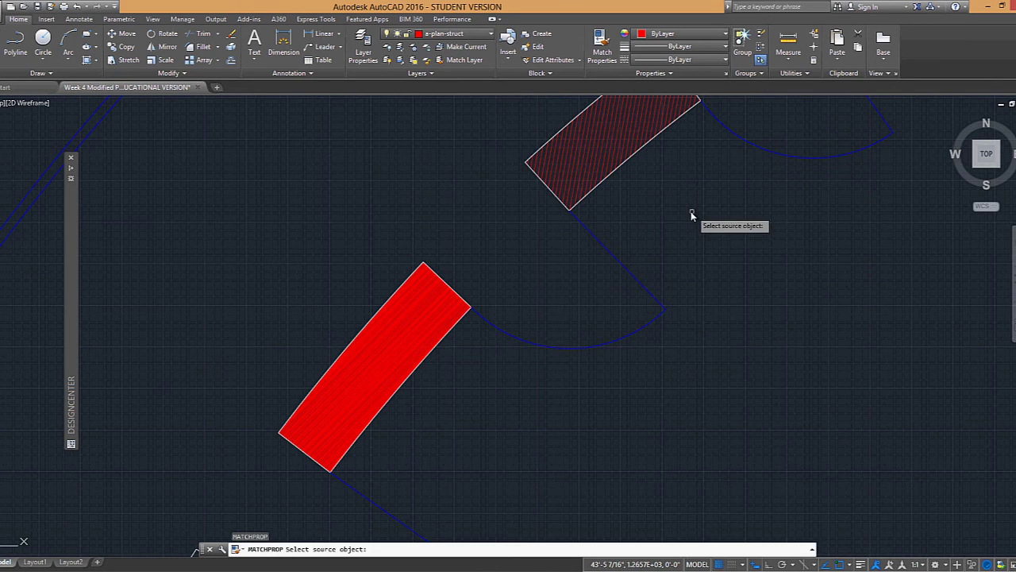
{"action": "left_click", "coordinate": [603, 142]}
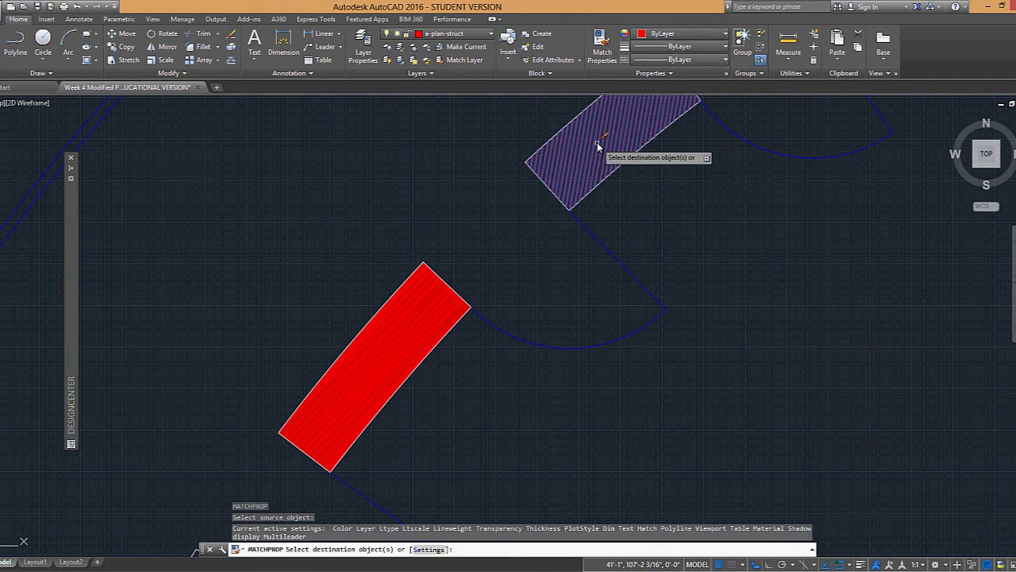
{"action": "left_click", "coordinate": [418, 336]}
{"action": "key", "text": "Return"}
{"action": "scroll", "coordinate": [512, 389], "scroll_direction": "down", "scroll_amount": 2}
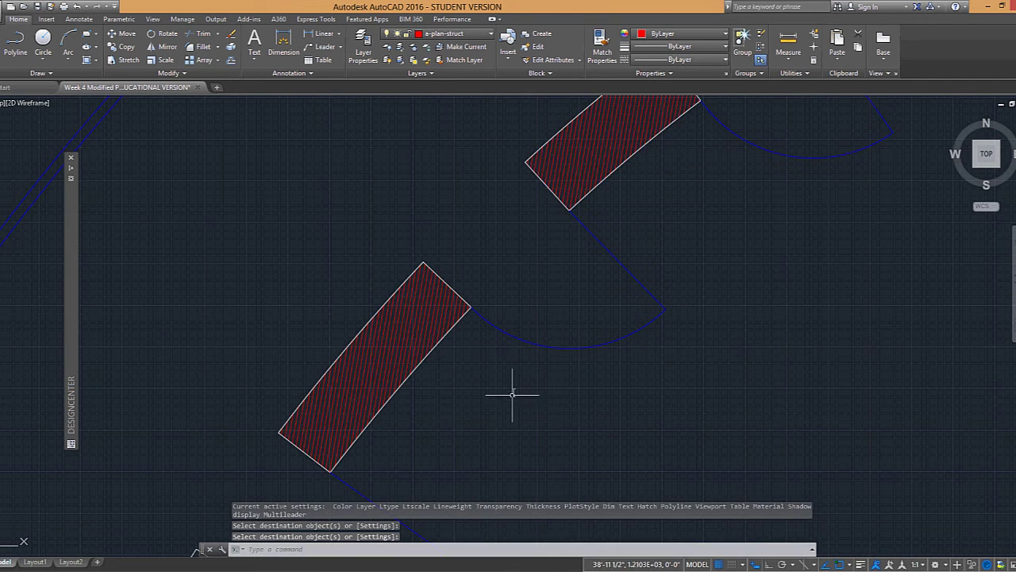
Try to extend the second segment's hatch to the wall segments further down the arc by picking internal points, and undo the edit
{"action": "scroll", "coordinate": [512, 389], "scroll_direction": "down", "scroll_amount": 3}
{"action": "middle_click_drag", "start_coordinate": [545, 403], "coordinate": [533, 318]}
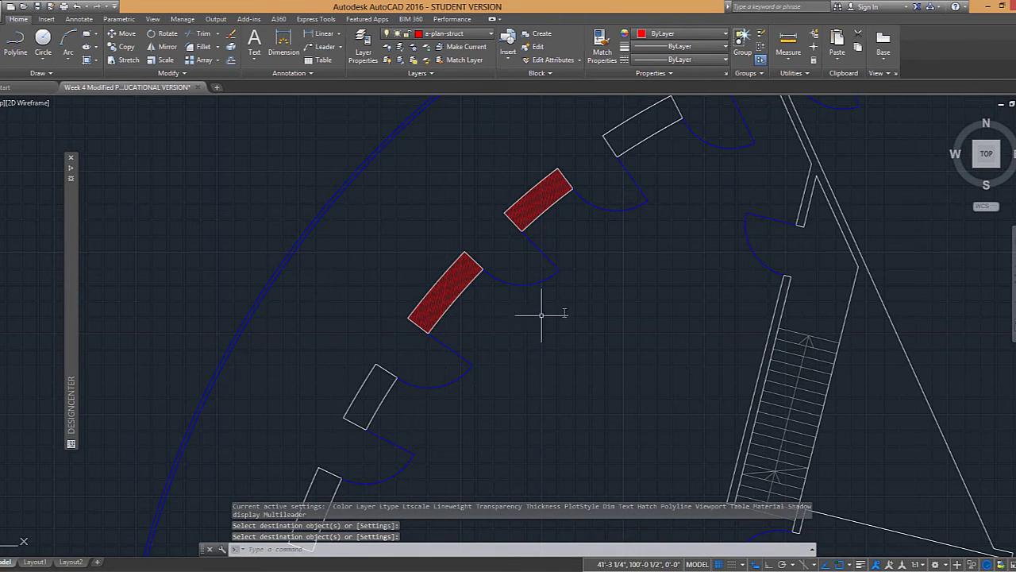
{"action": "scroll", "coordinate": [444, 363], "scroll_direction": "up", "scroll_amount": 2}
{"action": "middle_click_drag", "start_coordinate": [437, 363], "coordinate": [546, 274]}
{"action": "left_click", "coordinate": [545, 155]}
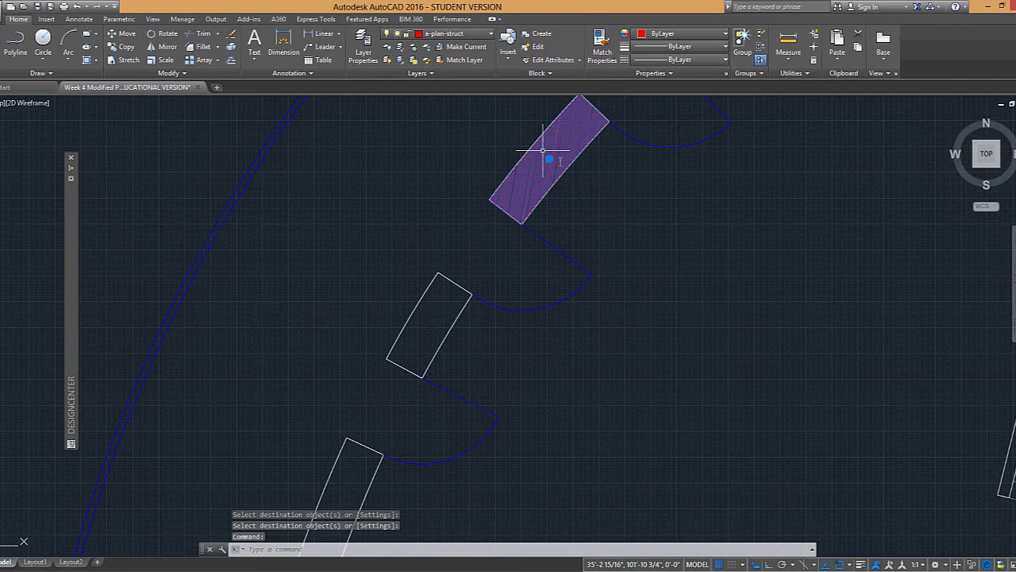
{"action": "left_click", "coordinate": [8, 43]}
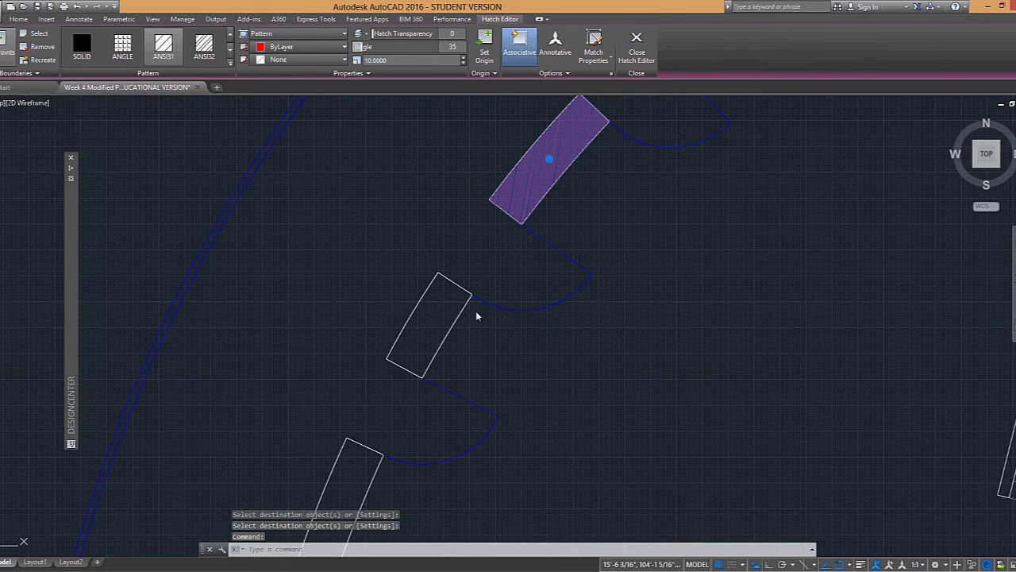
{"action": "left_click", "coordinate": [443, 332]}
{"action": "middle_click_drag", "start_coordinate": [446, 346], "coordinate": [482, 188]}
{"action": "left_click", "coordinate": [390, 306]}
{"action": "middle_click_drag", "start_coordinate": [436, 372], "coordinate": [478, 175]}
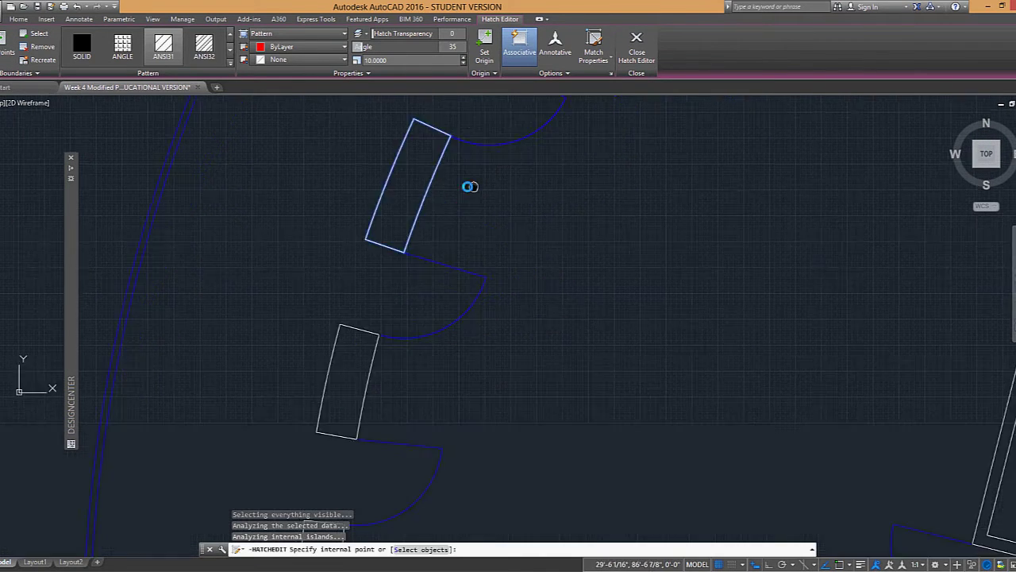
{"action": "left_click", "coordinate": [353, 302]}
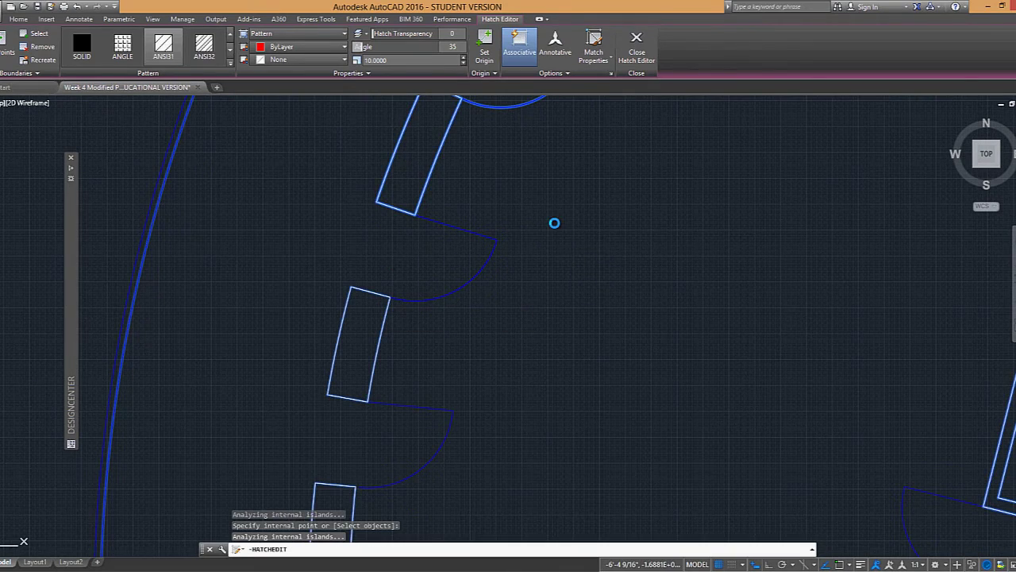
{"action": "left_click", "coordinate": [552, 226]}
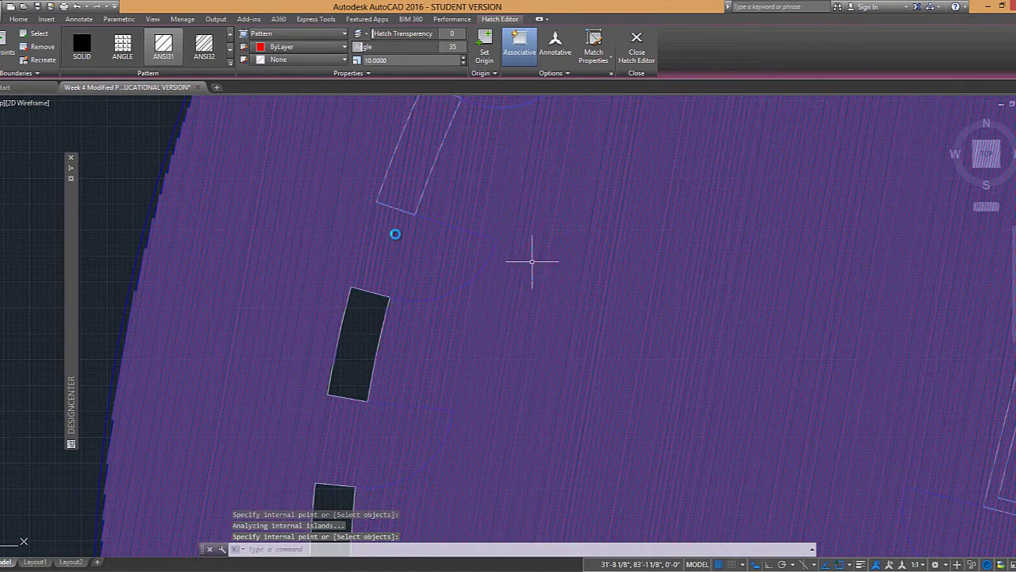
{"action": "scroll", "coordinate": [613, 240], "scroll_direction": "down", "scroll_amount": 4}
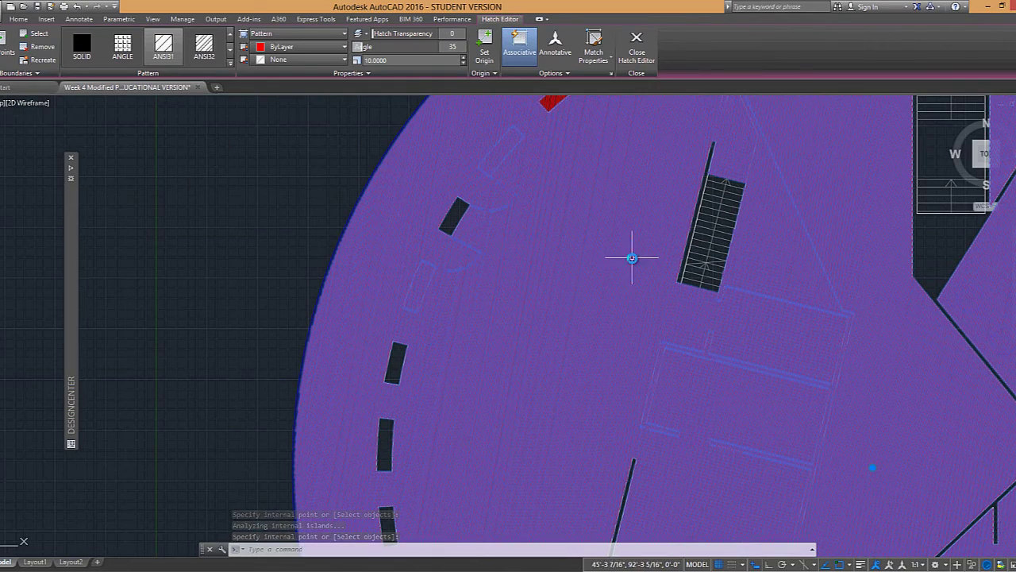
{"action": "middle_click_drag", "start_coordinate": [670, 193], "coordinate": [611, 348]}
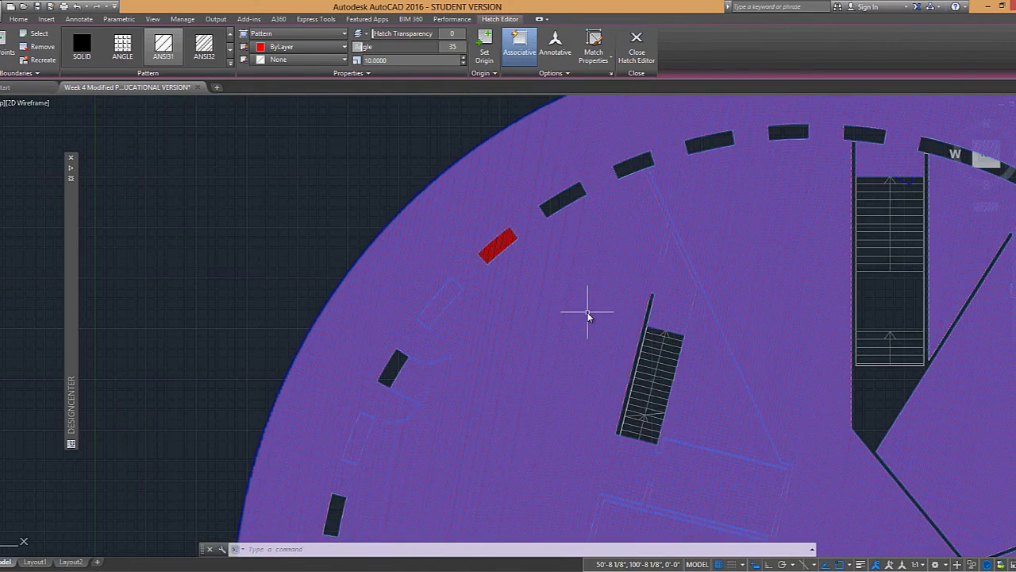
{"action": "key", "text": "ctrl+z"}
{"action": "key", "text": "ctrl+z"}
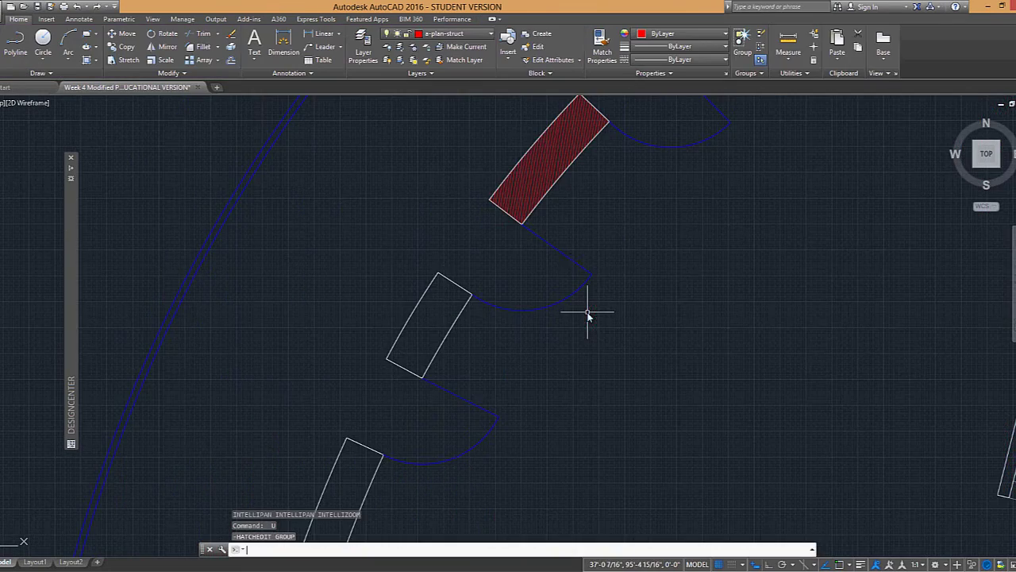
Extend the first segment's hatch to the unhatched wall segment just above it by adding an internal point
{"action": "scroll", "coordinate": [571, 257], "scroll_direction": "down", "scroll_amount": 2}
{"action": "middle_click_drag", "start_coordinate": [584, 258], "coordinate": [500, 342]}
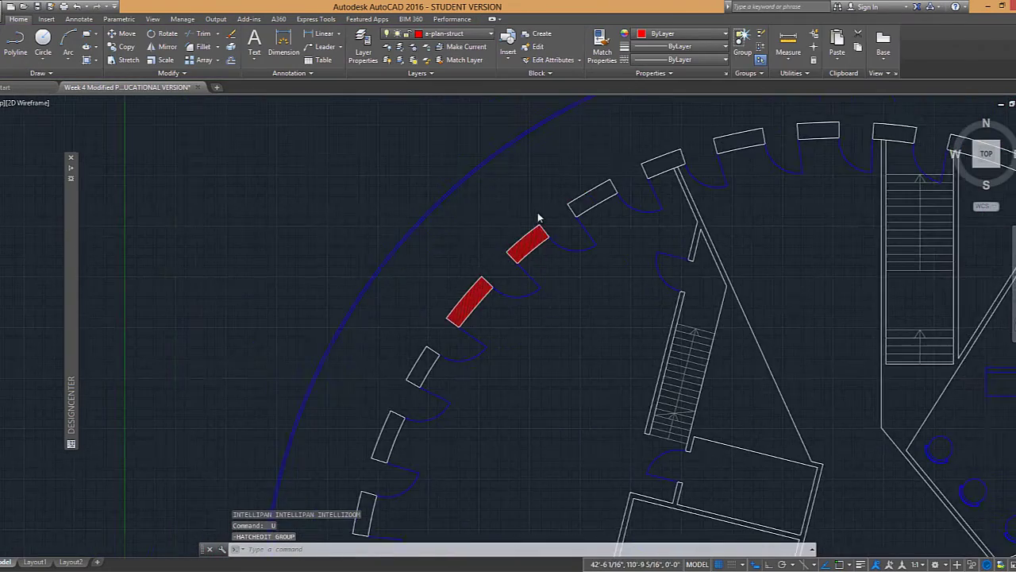
{"action": "scroll", "coordinate": [538, 213], "scroll_direction": "up", "scroll_amount": 2}
{"action": "left_click", "coordinate": [539, 245]}
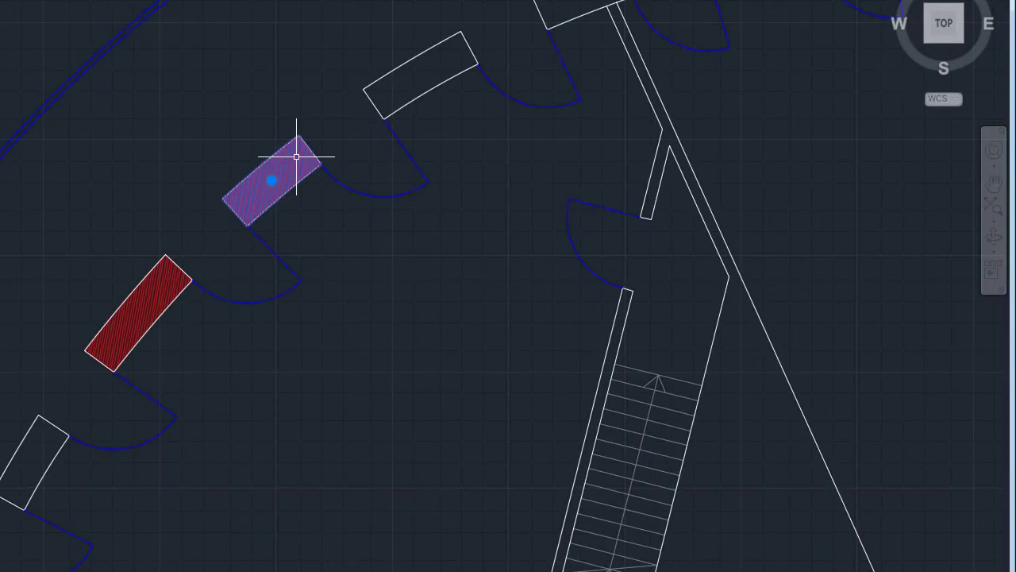
{"action": "left_click", "coordinate": [449, 56]}
{"action": "key", "text": "Return"}
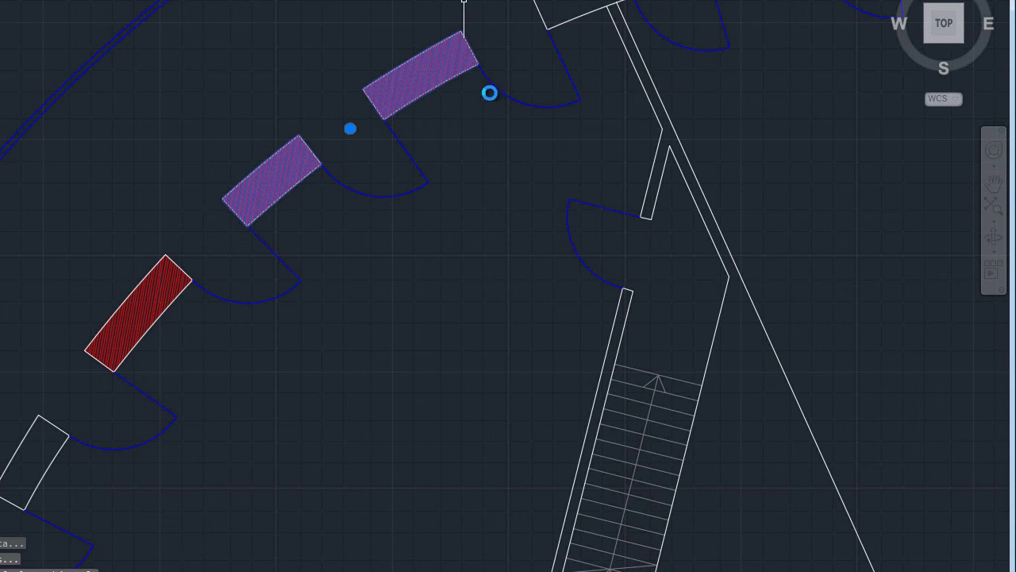
Finish the hatch edit and examine where the partition lines meet the next unhatched wall segment up the arc
{"action": "middle_click_drag", "start_coordinate": [445, 107], "coordinate": [274, 125]}
{"action": "key", "text": "Escape"}
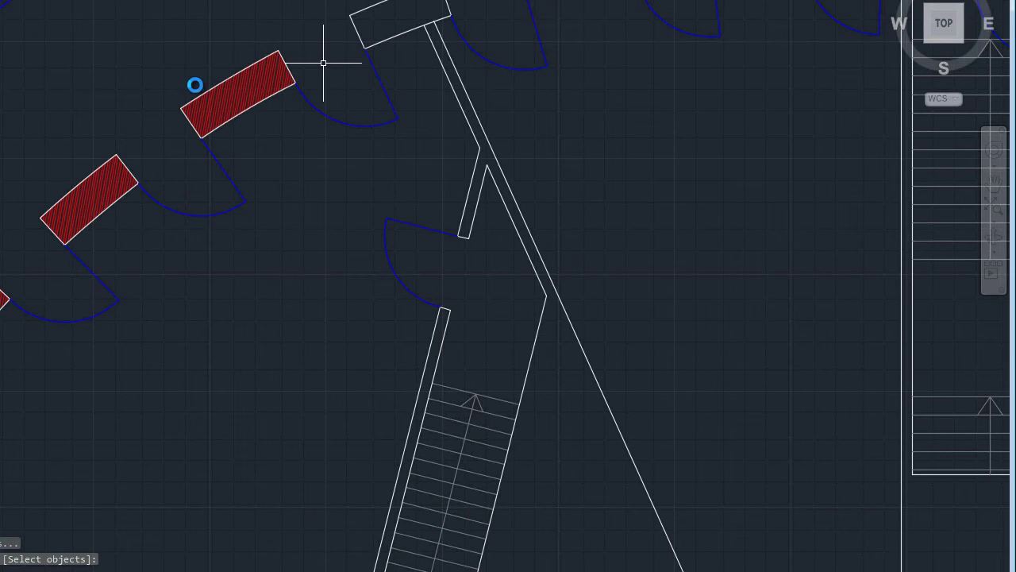
{"action": "middle_click_drag", "start_coordinate": [323, 63], "coordinate": [233, 80]}
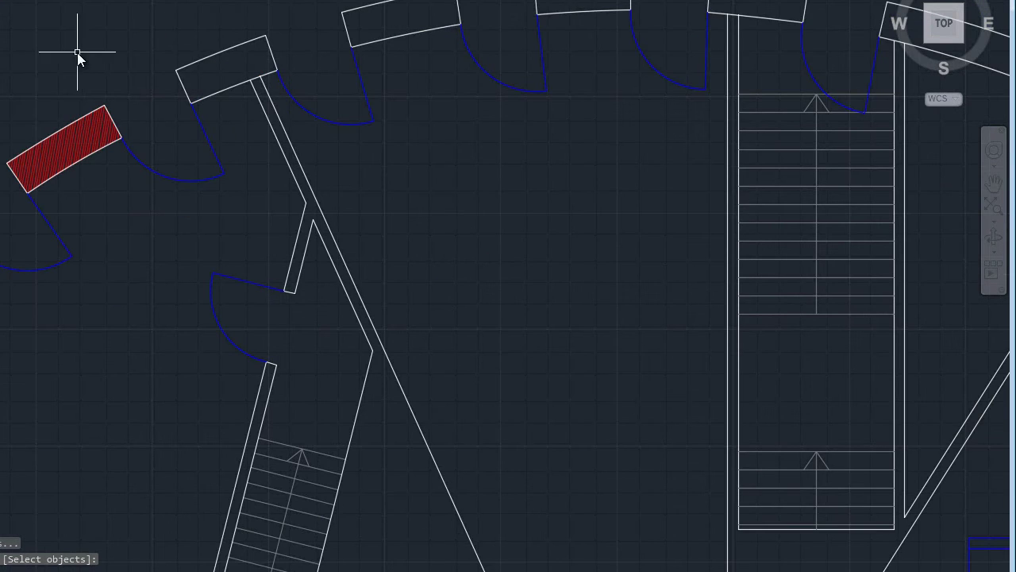
{"action": "scroll", "coordinate": [266, 76], "scroll_direction": "up", "scroll_amount": 6}
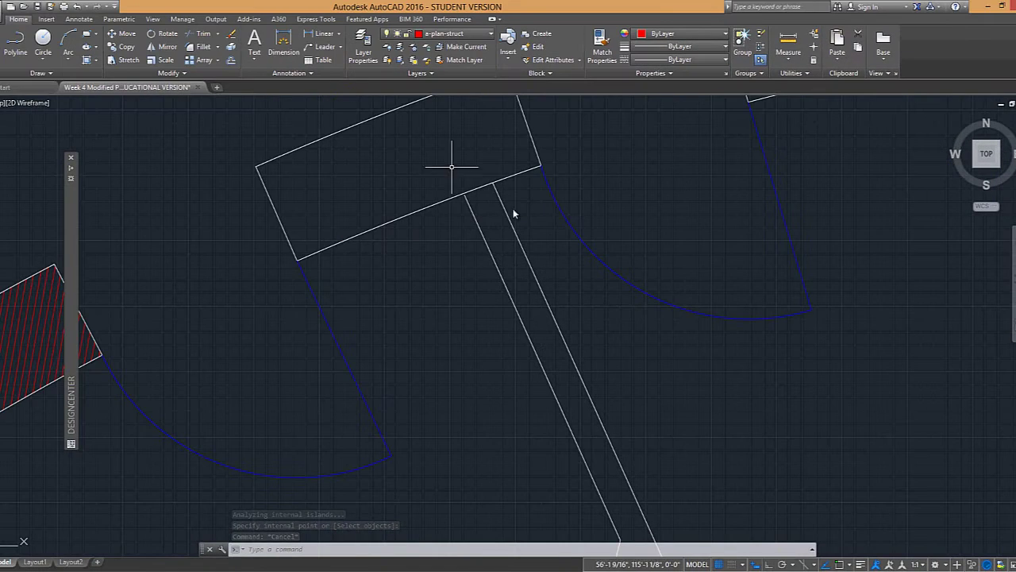
{"action": "scroll", "coordinate": [467, 194], "scroll_direction": "up", "scroll_amount": 3}
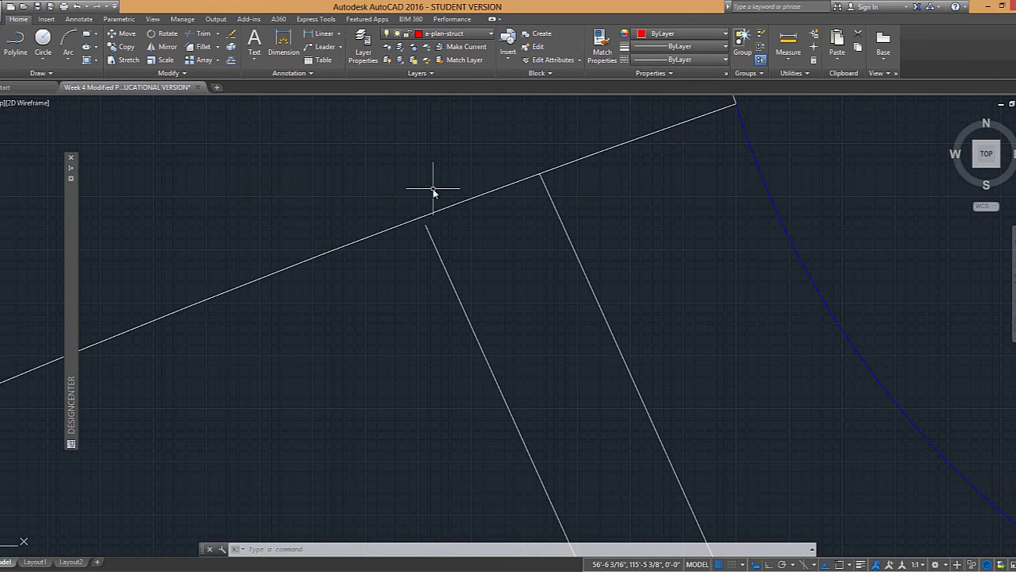
{"action": "scroll", "coordinate": [520, 177], "scroll_direction": "down", "scroll_amount": 5}
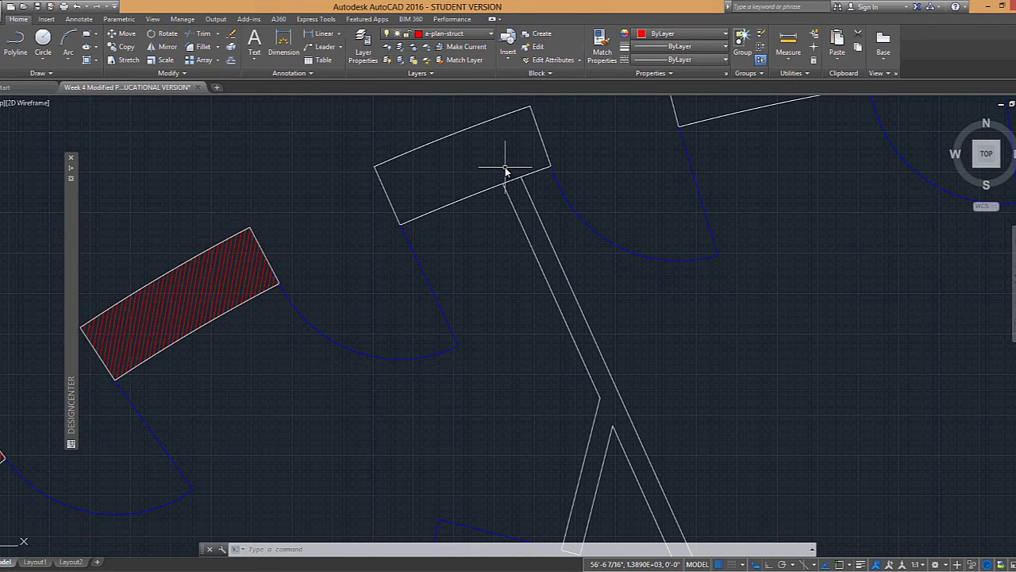
{"action": "scroll", "coordinate": [499, 158], "scroll_direction": "down", "scroll_amount": 2}
{"action": "middle_click_drag", "start_coordinate": [499, 158], "coordinate": [503, 211]}
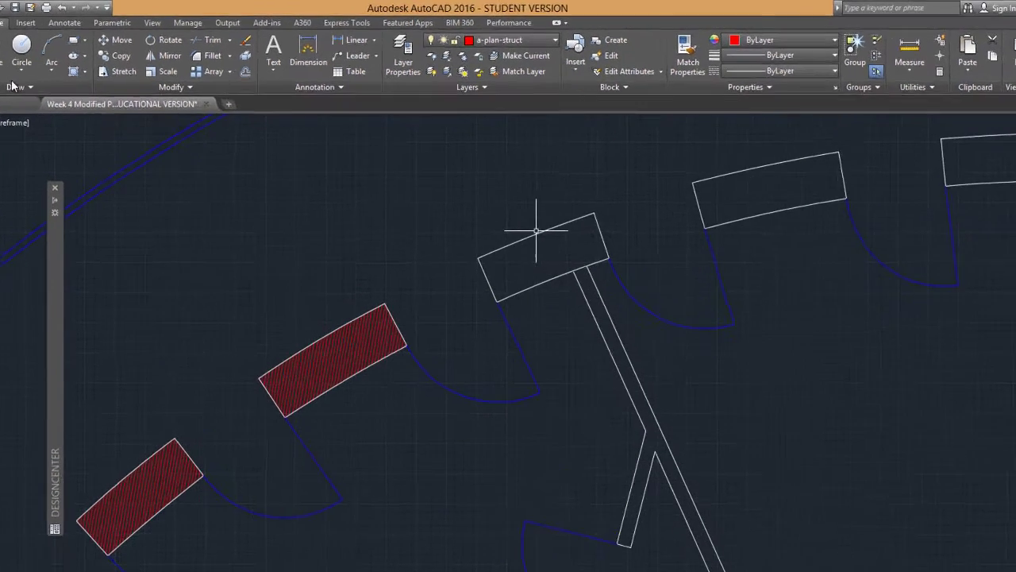
Hatch the wall segment above the angled partition with ANSI31 by selecting its four boundary objects
{"action": "left_click", "coordinate": [57, 89]}
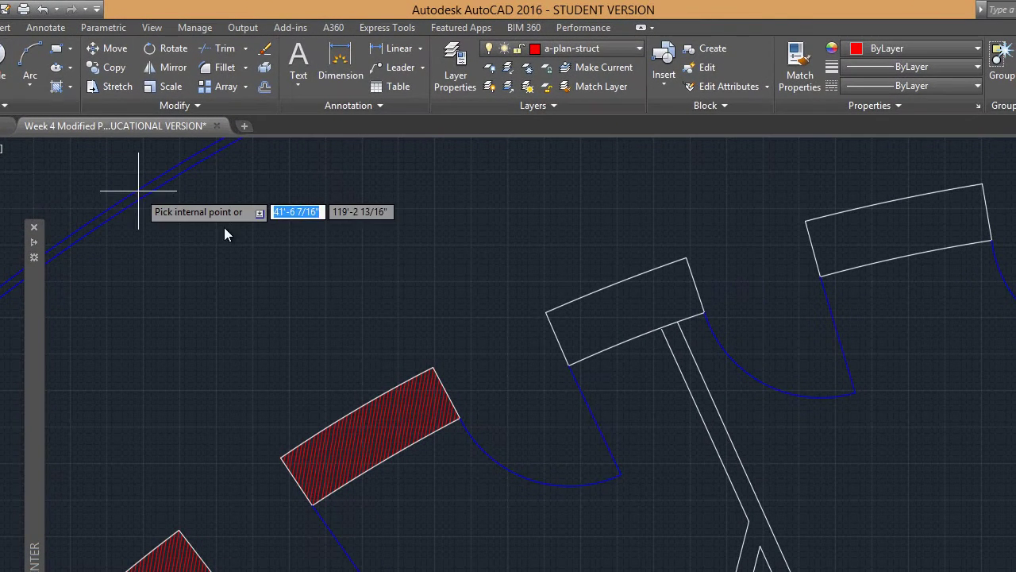
{"action": "left_click", "coordinate": [0, 54]}
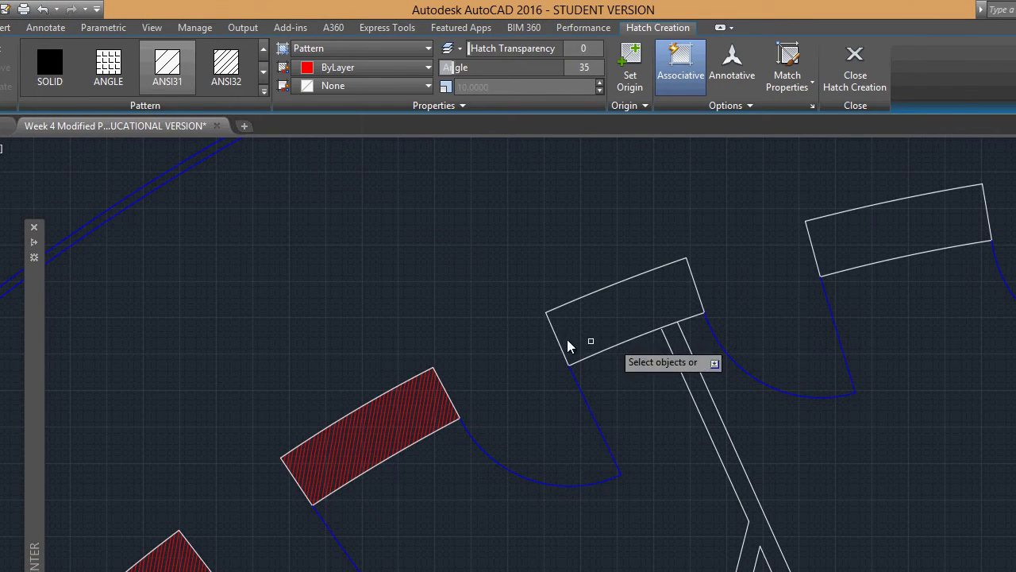
{"action": "left_click", "coordinate": [553, 339]}
{"action": "left_click", "coordinate": [560, 339]}
{"action": "left_click", "coordinate": [560, 339]}
{"action": "left_click", "coordinate": [580, 300]}
{"action": "left_click", "coordinate": [694, 278]}
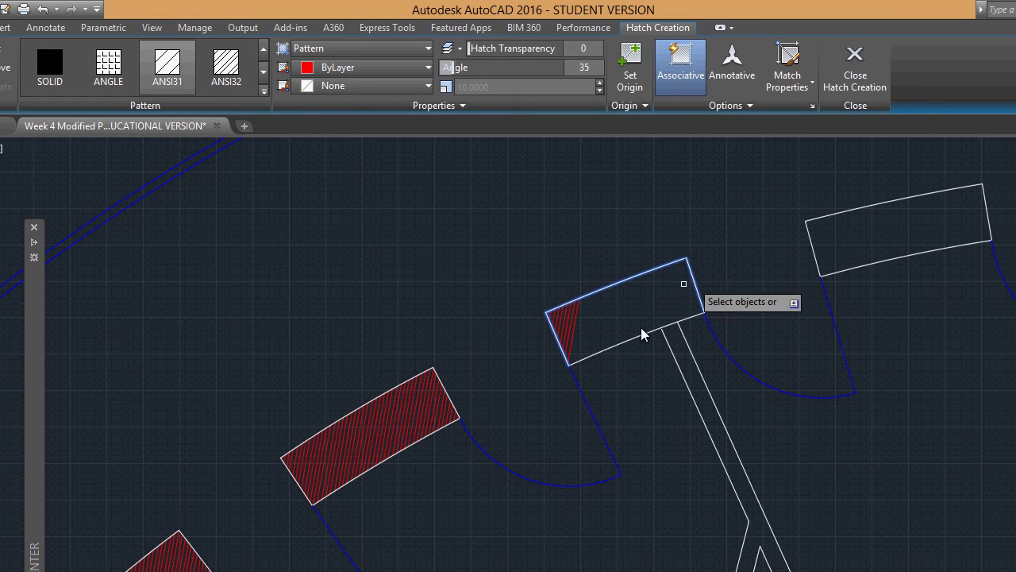
{"action": "left_click", "coordinate": [632, 338]}
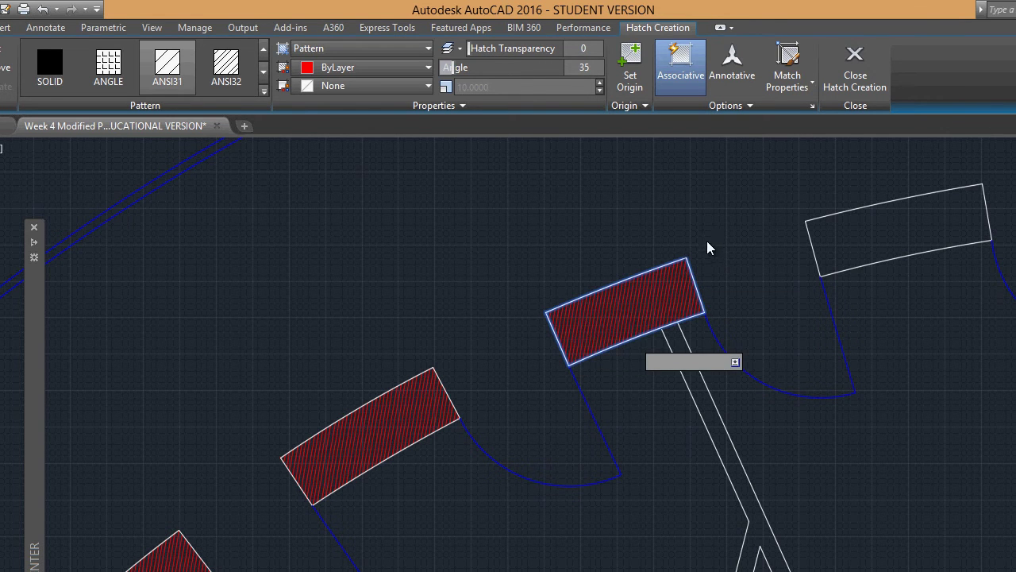
{"action": "key", "text": "Return"}
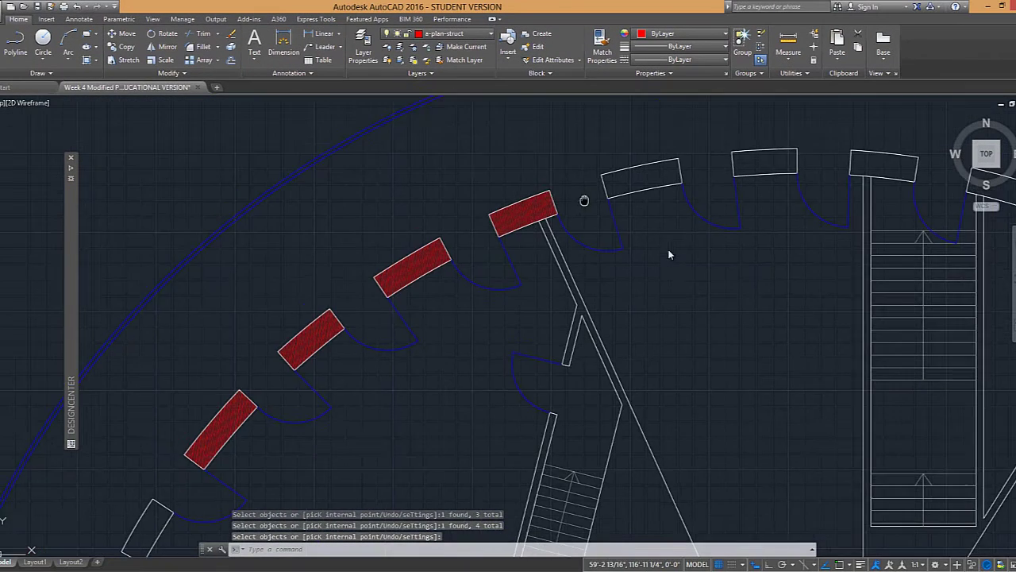
Draw a test rectangle and a test circle in the empty area outside the curved outer wall
{"action": "middle_click_drag", "start_coordinate": [575, 192], "coordinate": [668, 249]}
{"action": "left_click", "coordinate": [86, 34]}
{"action": "scroll", "coordinate": [222, 138], "scroll_direction": "down", "scroll_amount": 2}
{"action": "left_click", "coordinate": [177, 131]}
{"action": "left_click", "coordinate": [287, 178]}
{"action": "left_click", "coordinate": [43, 40]}
{"action": "middle_click_drag", "start_coordinate": [178, 205], "coordinate": [332, 206]}
{"action": "left_click", "coordinate": [273, 228]}
{"action": "left_click", "coordinate": [268, 200]}
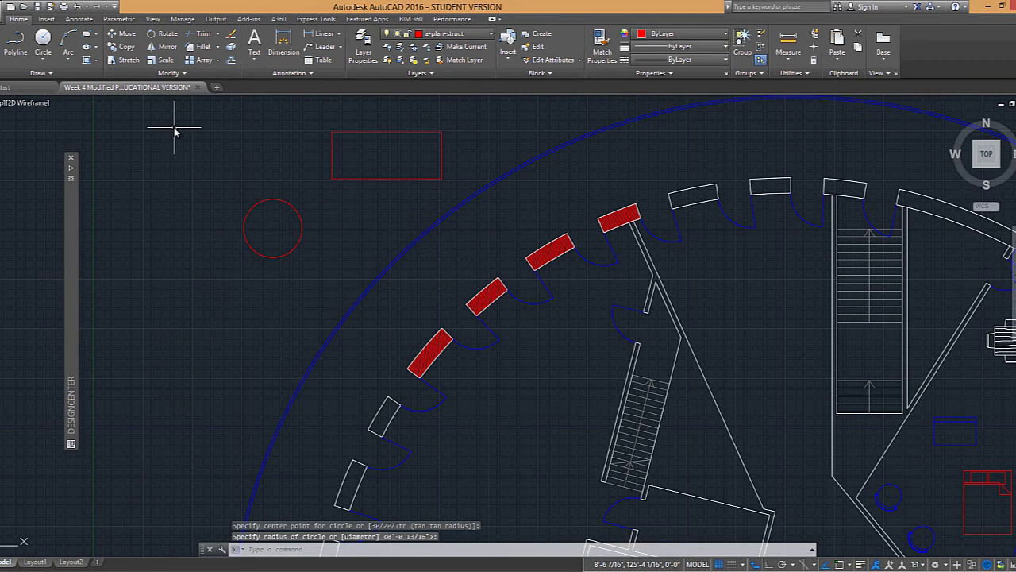
Hatch the test rectangle and circle with ANSI31 by selecting them as boundary objects
{"action": "type", "text": "h"}
{"action": "key", "text": "Return"}
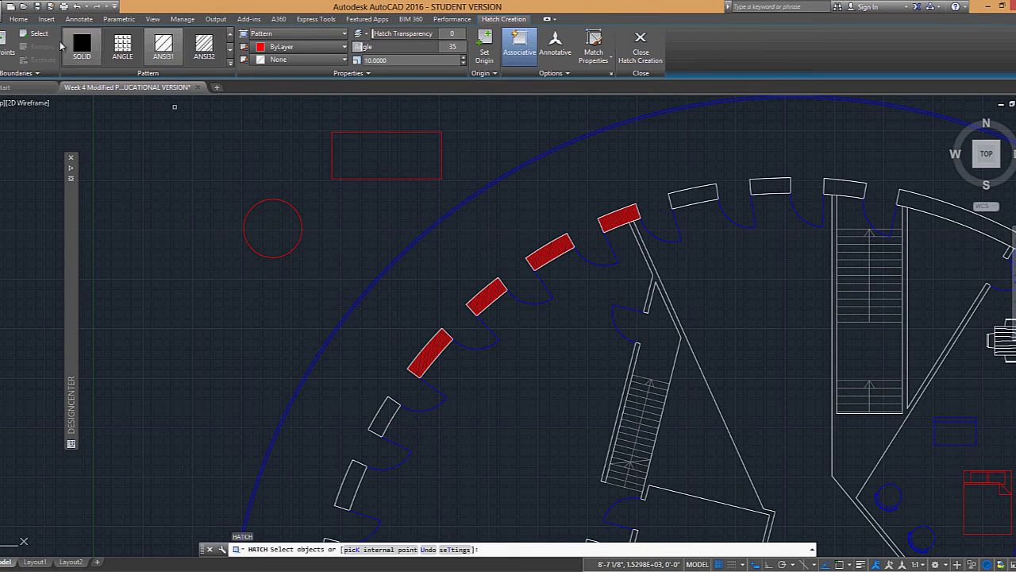
{"action": "type", "text": "s"}
{"action": "key", "text": "Return"}
{"action": "left_click", "coordinate": [397, 133]}
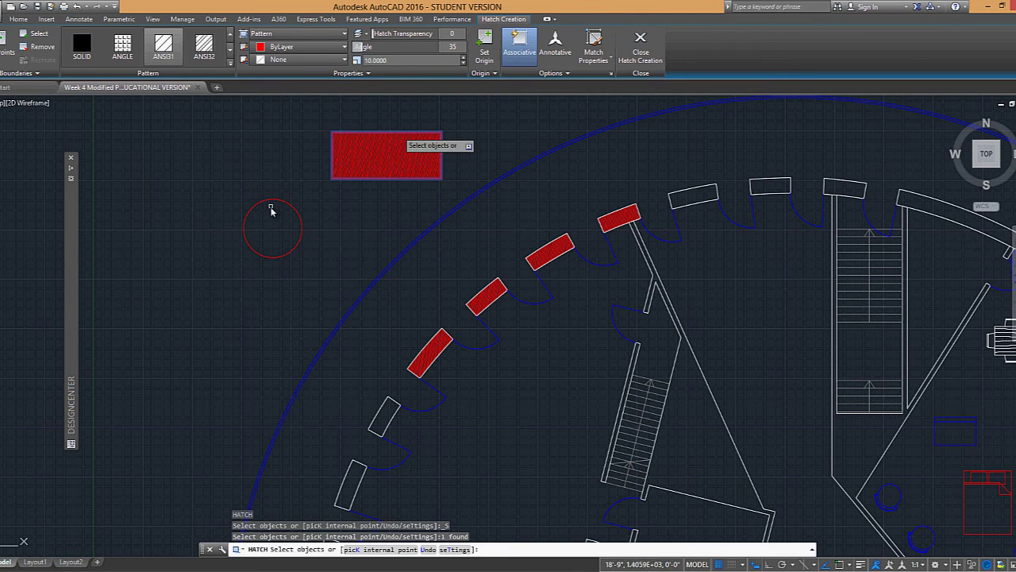
{"action": "left_click", "coordinate": [275, 202]}
{"action": "key", "text": "Return"}
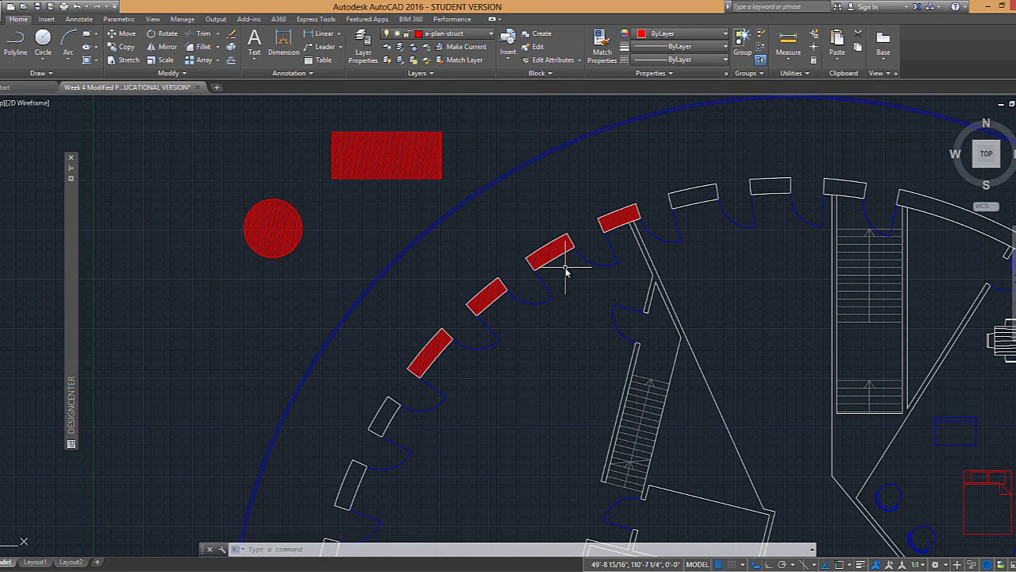
Erase the test rectangle and circle together with their hatch
{"action": "left_click", "coordinate": [359, 241]}
{"action": "left_click", "coordinate": [270, 141]}
{"action": "type", "text": "e"}
{"action": "key", "text": "Return"}
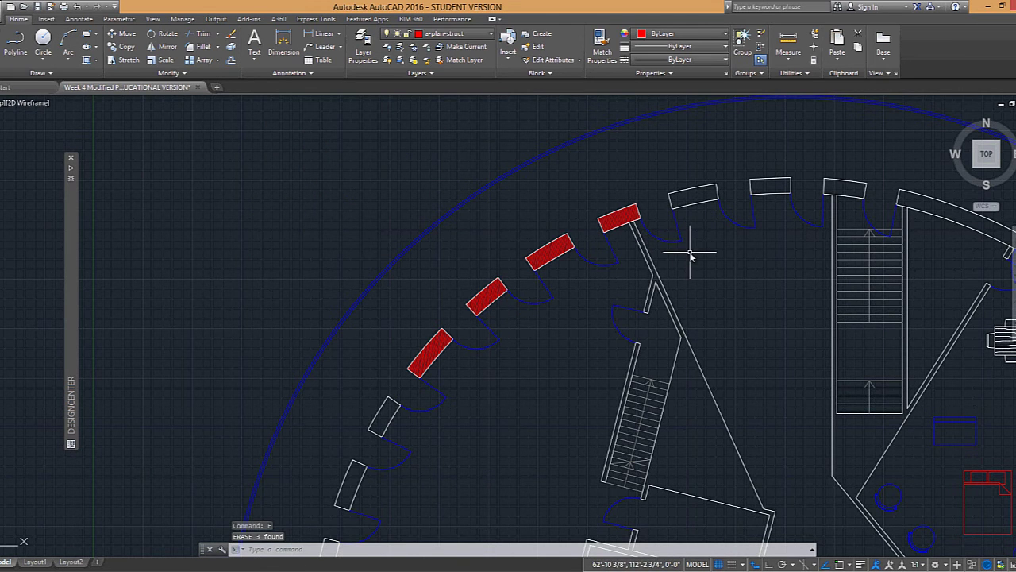
Draw three vertical construction lines, two crossing the next unhatched wall segment and one crossing the segment after it
{"action": "scroll", "coordinate": [687, 250], "scroll_direction": "up", "scroll_amount": 2}
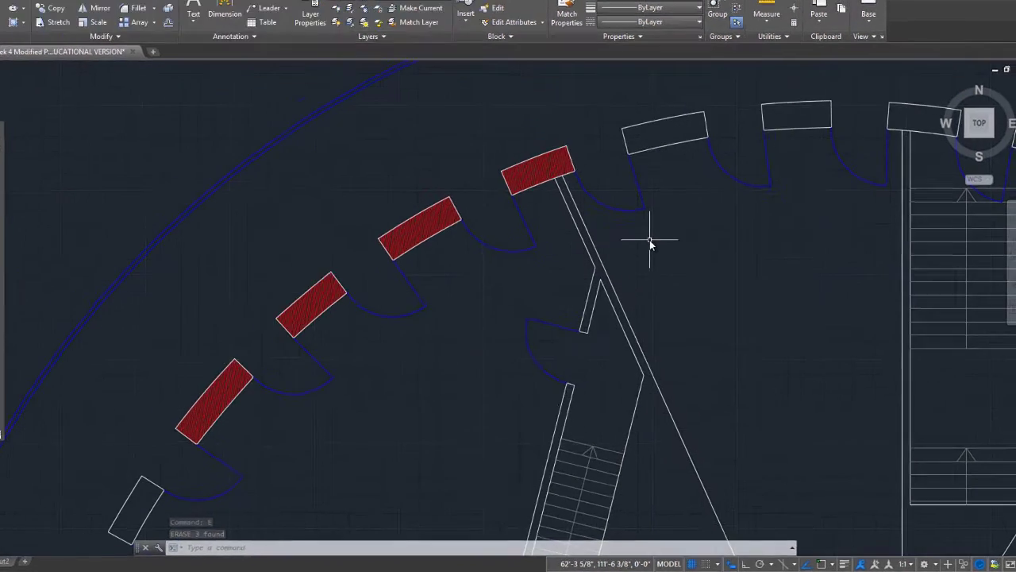
{"action": "mouse_move", "coordinate": [680, 263]}
{"action": "middle_mouse_down"}
{"action": "mouse_move", "coordinate": [572, 293]}
{"action": "mouse_move", "coordinate": [547, 204]}
{"action": "middle_mouse_up"}
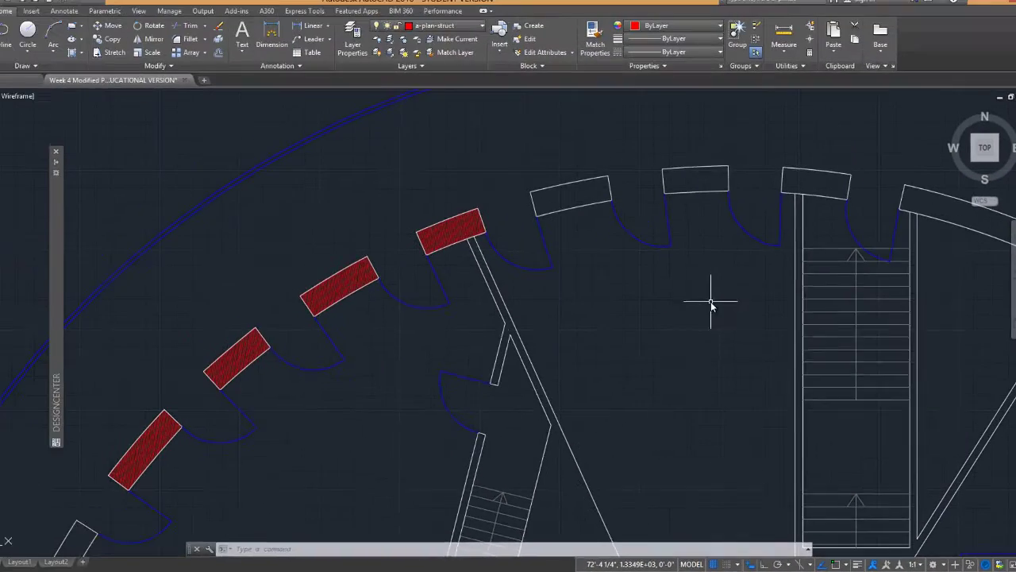
{"action": "type", "text": "xl"}
{"action": "key", "text": "Return"}
{"action": "type", "text": "v"}
{"action": "key", "text": "Return"}
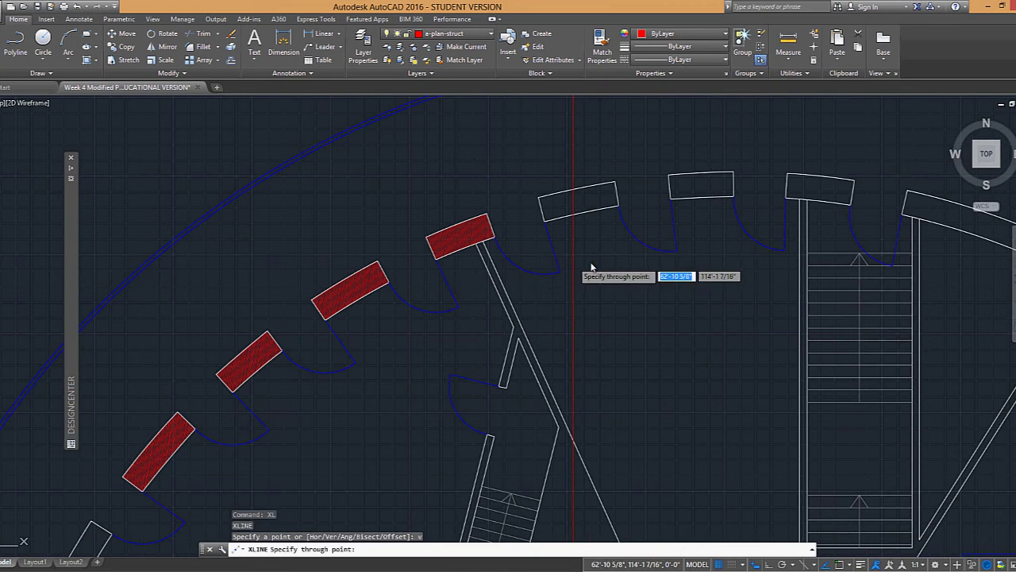
{"action": "left_click", "coordinate": [573, 249]}
{"action": "left_click", "coordinate": [605, 249]}
{"action": "left_click", "coordinate": [720, 247]}
{"action": "key", "text": "Escape"}
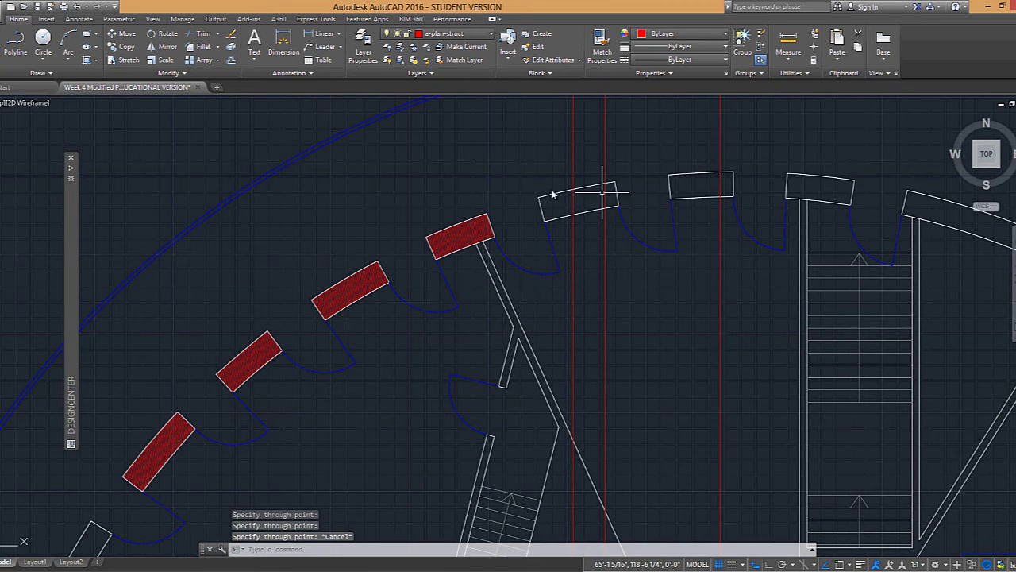
Extend the hatch above the partition to the wall segment crossed by two construction lines by adding internal points in its sections
{"action": "scroll", "coordinate": [550, 191], "scroll_direction": "up", "scroll_amount": 2}
{"action": "left_click", "coordinate": [433, 258]}
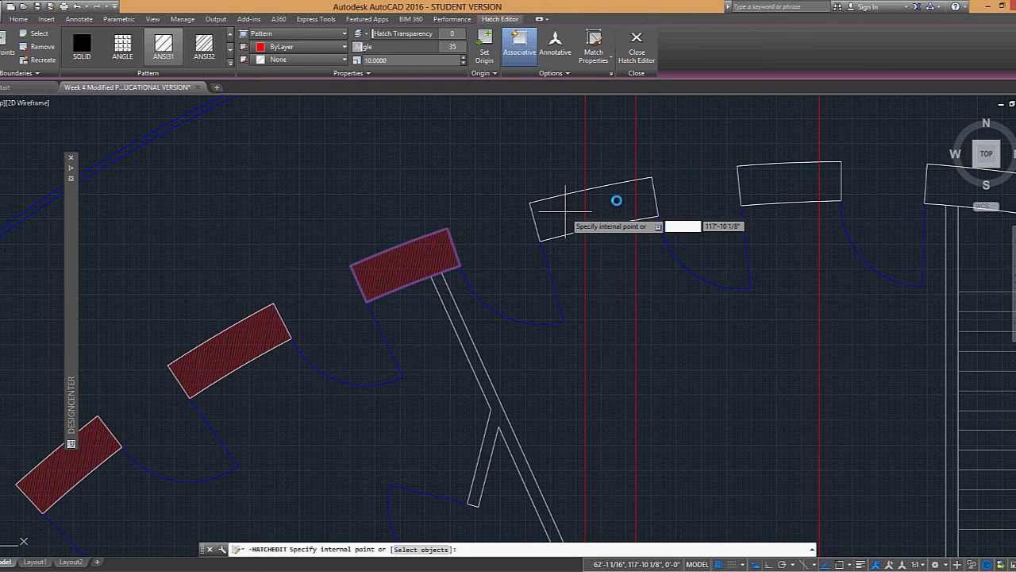
{"action": "left_click", "coordinate": [613, 200]}
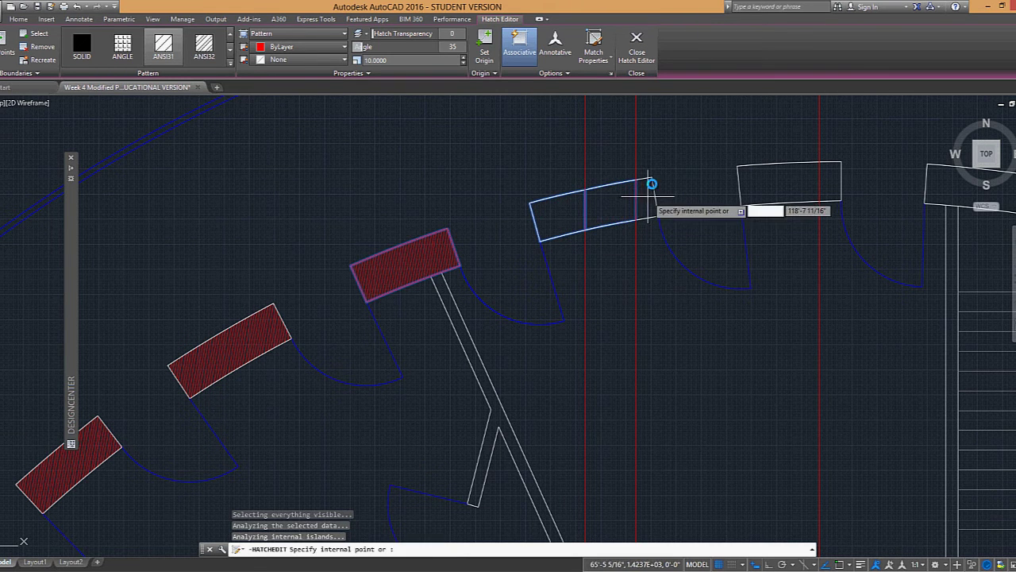
{"action": "key", "text": "Escape"}
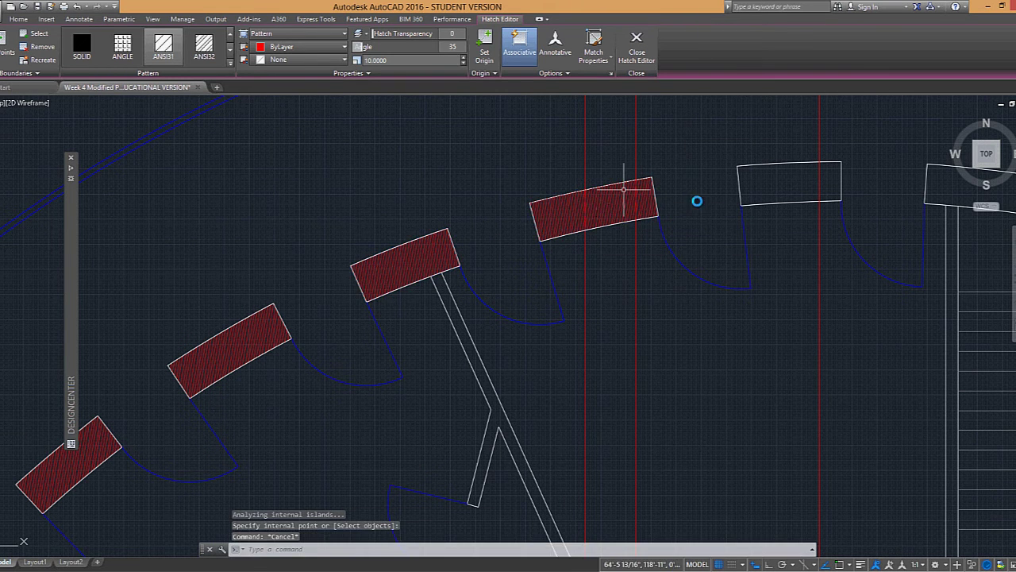
Extend the same hatch to the larger section of the next wall segment, up to the third construction line
{"action": "middle_click_drag", "start_coordinate": [613, 205], "coordinate": [461, 230]}
{"action": "left_click", "coordinate": [445, 228]}
{"action": "double_click", "coordinate": [444, 228]}
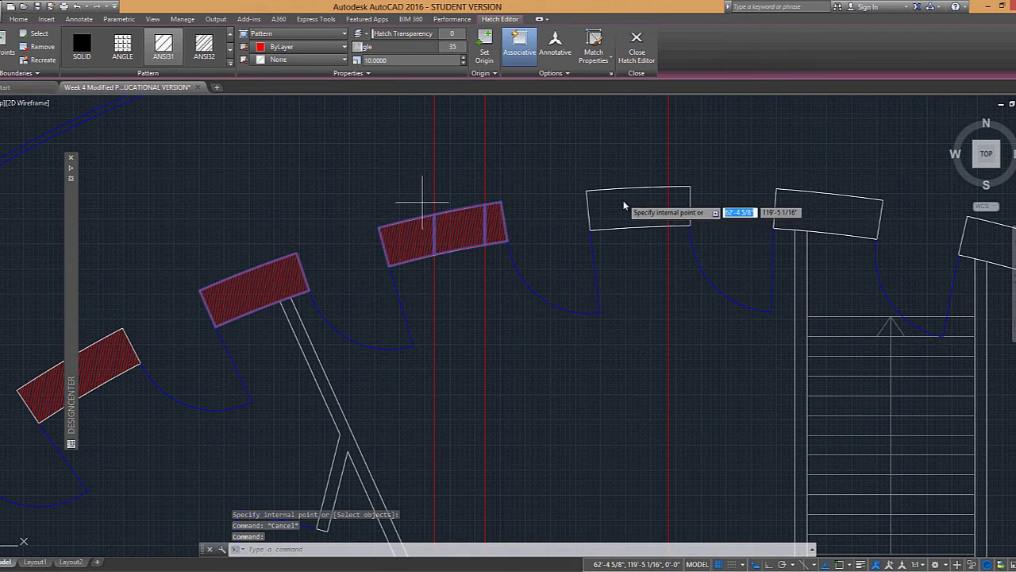
{"action": "left_click", "coordinate": [610, 122]}
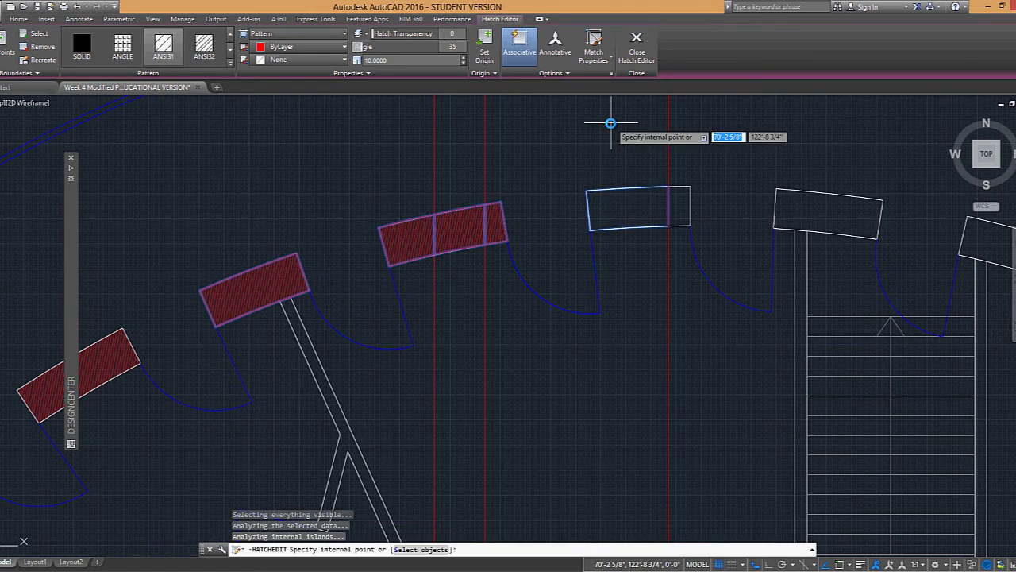
{"action": "key", "text": "Escape"}
Erase the three vertical construction lines
{"action": "scroll", "coordinate": [681, 229], "scroll_direction": "down", "scroll_amount": 2}
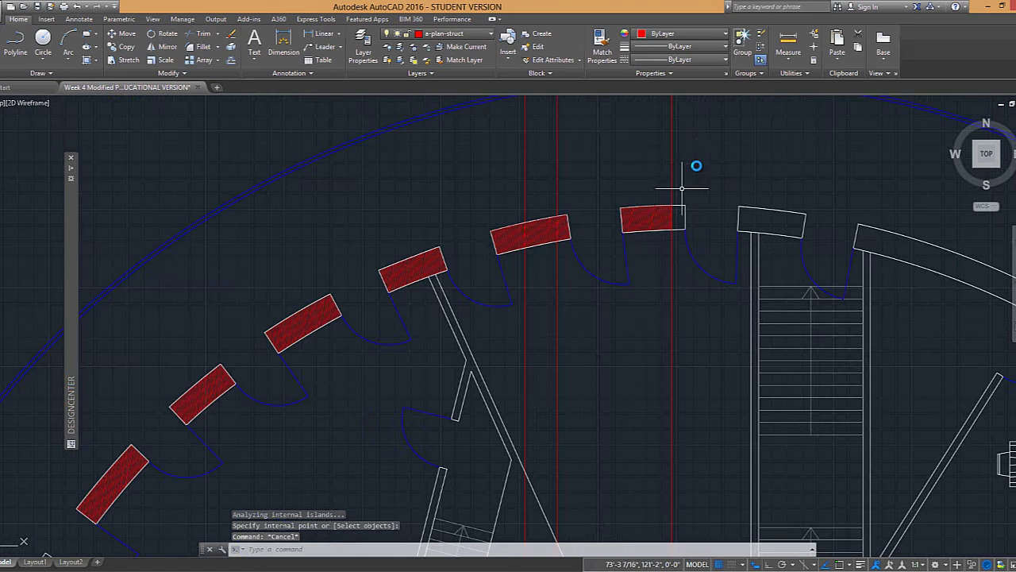
{"action": "left_click", "coordinate": [679, 161]}
{"action": "left_click", "coordinate": [481, 154]}
{"action": "key", "text": "e"}
{"action": "key", "text": "Return"}
Select the partly filled wall segment's hatch and stretch its upper boundary grip to the segment's upper corner
{"action": "scroll", "coordinate": [688, 230], "scroll_direction": "up", "scroll_amount": 3}
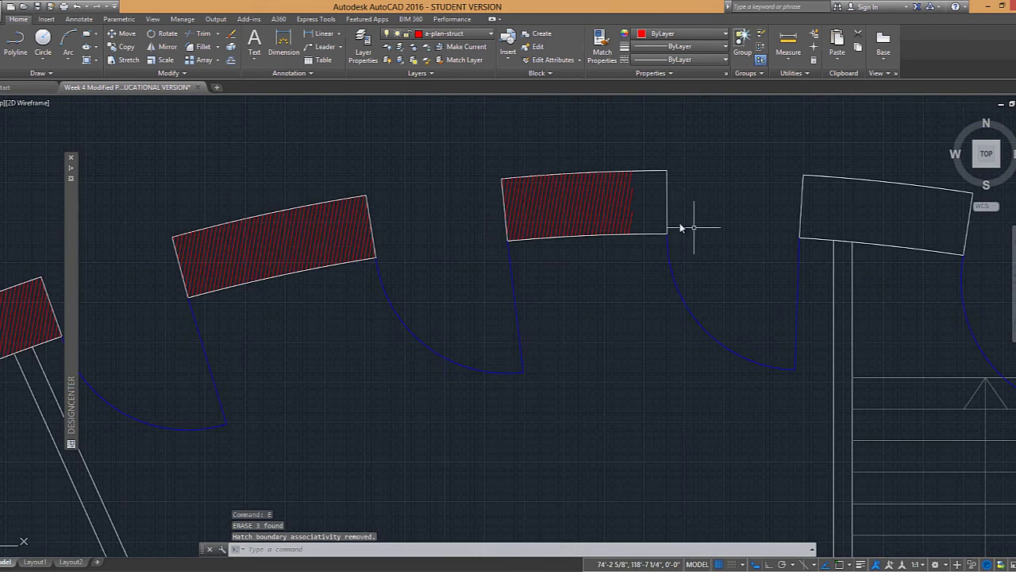
{"action": "left_click", "coordinate": [633, 216]}
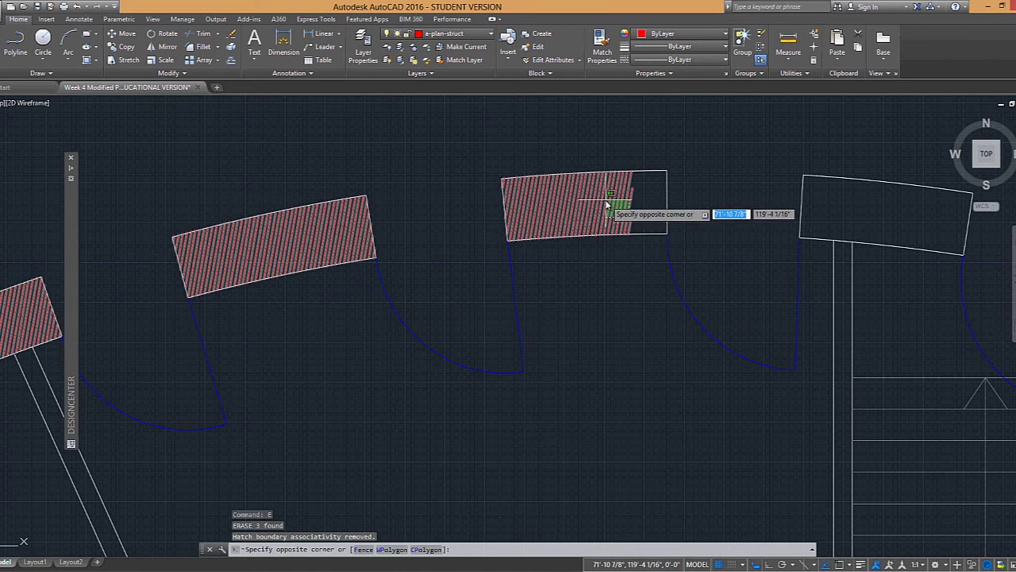
{"action": "left_click", "coordinate": [607, 205]}
{"action": "scroll", "coordinate": [658, 169], "scroll_direction": "up", "scroll_amount": 2}
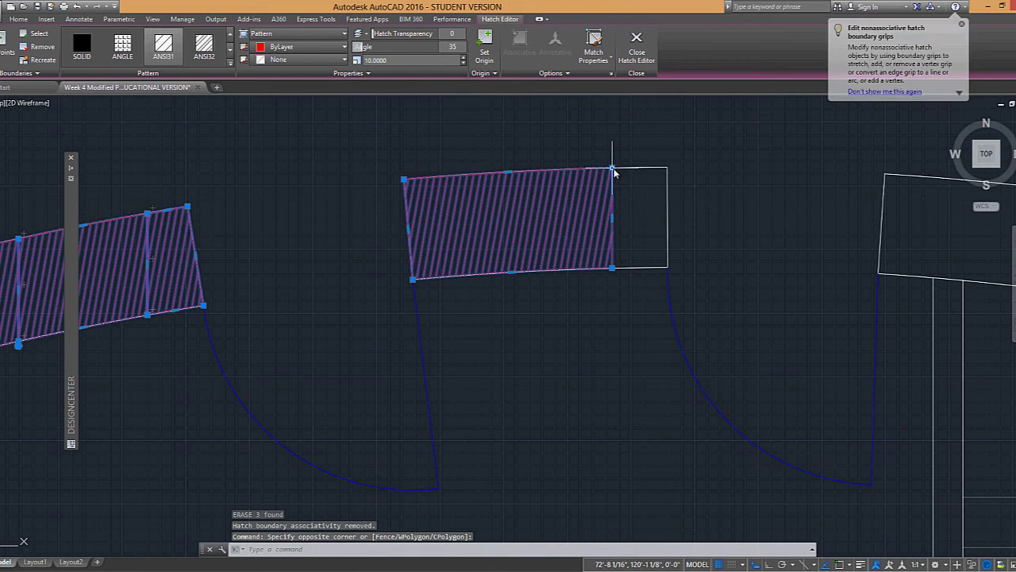
{"action": "left_click", "coordinate": [613, 168]}
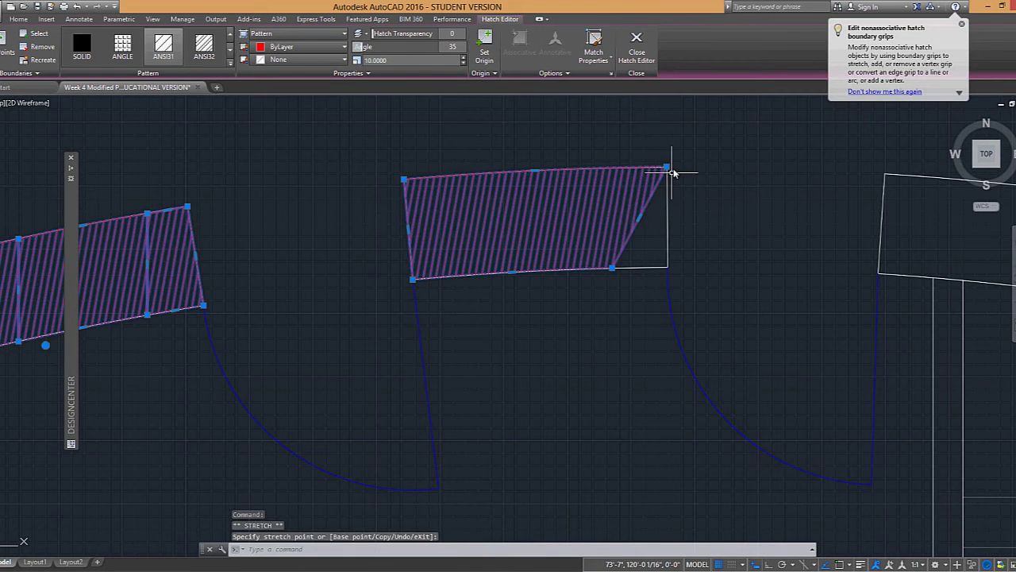
Enable Endpoint, Midpoint, Center, Node, Intersection and Perpendicular object snaps, and stretch the hatch's upper grip exactly onto the wall segment's corner
{"action": "scroll", "coordinate": [671, 172], "scroll_direction": "up", "scroll_amount": 5}
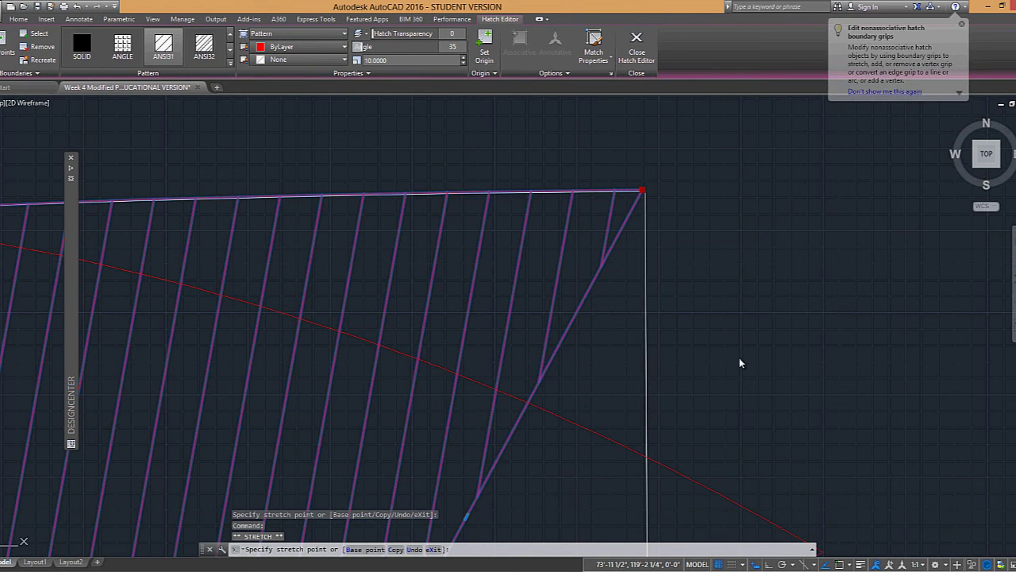
{"action": "left_click", "coordinate": [849, 565]}
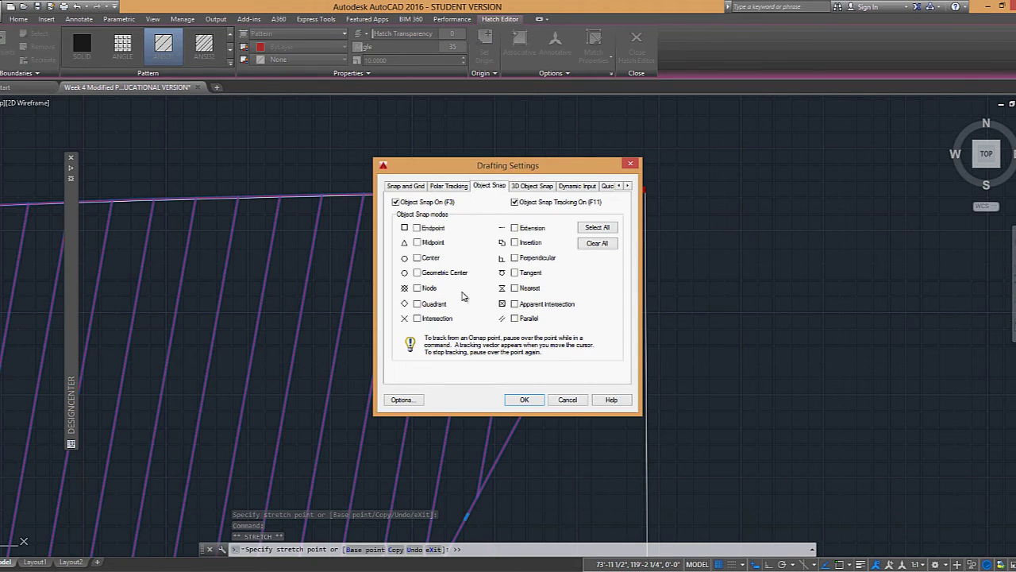
{"action": "left_click", "coordinate": [417, 257]}
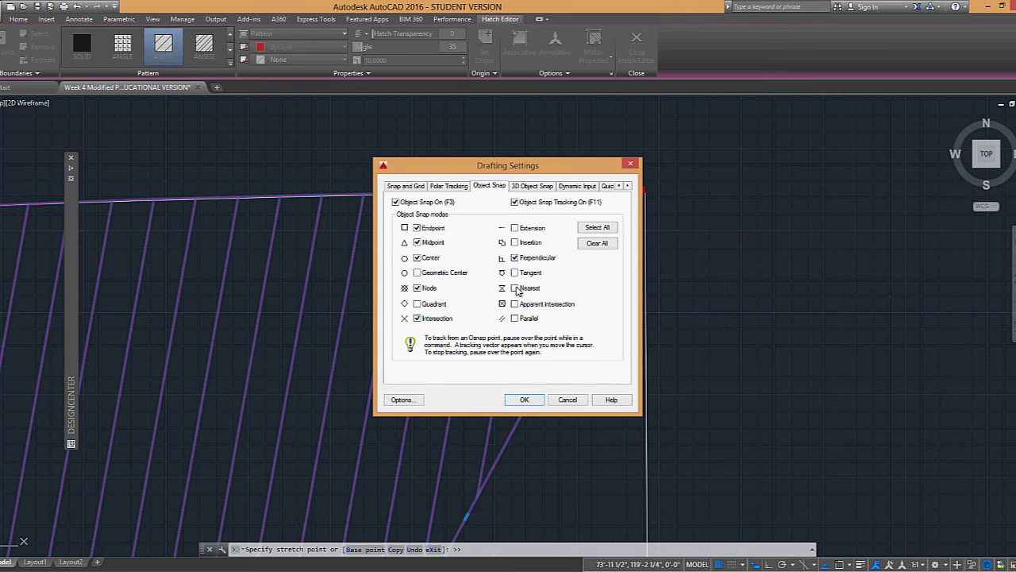
{"action": "left_click", "coordinate": [525, 400]}
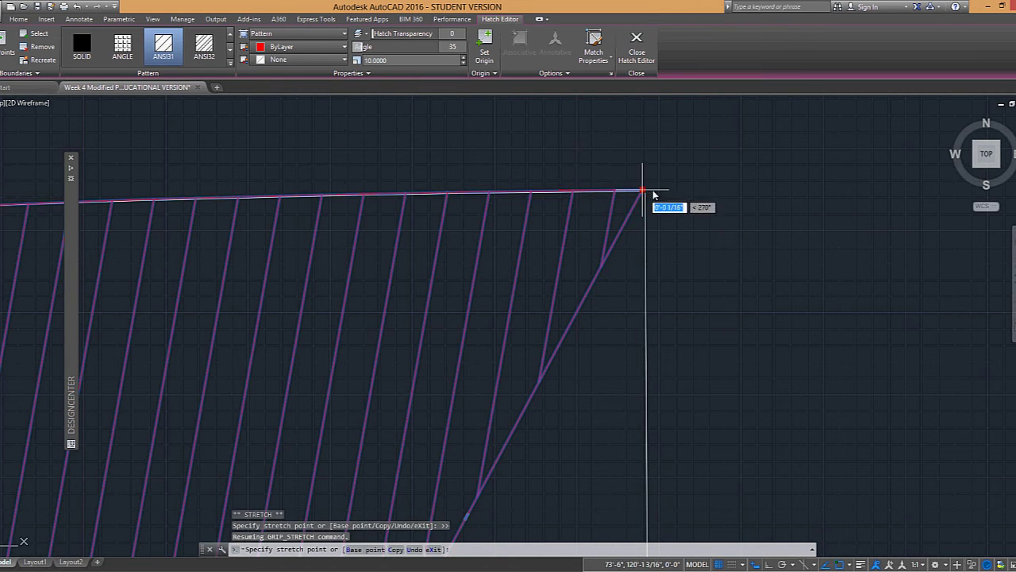
{"action": "left_click", "coordinate": [646, 192]}
{"action": "scroll", "coordinate": [670, 183], "scroll_direction": "down", "scroll_amount": 3}
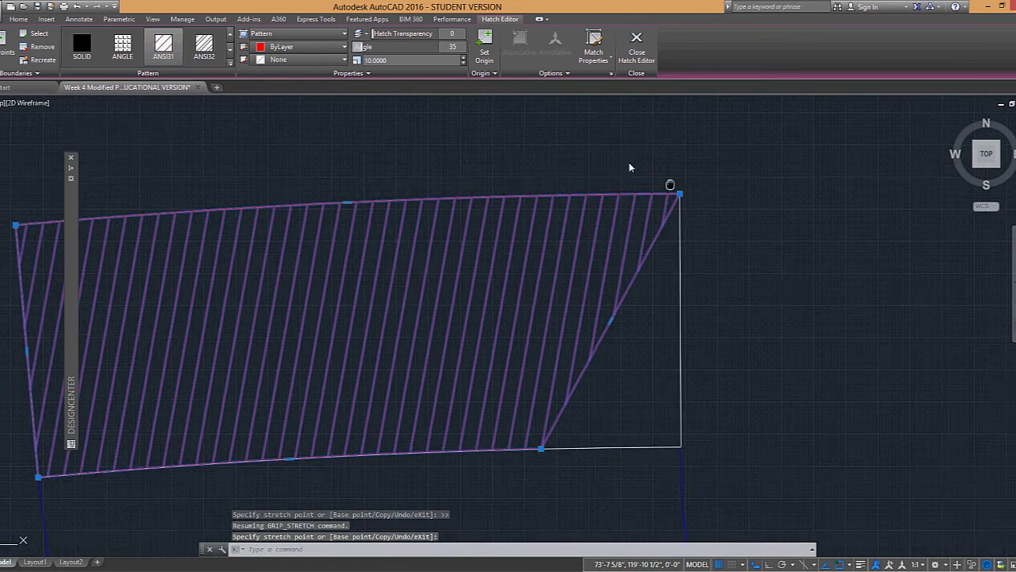
Stretch the wall segment hatch's lower grip onto the segment's lower corner so the hatch fills the whole segment
{"action": "middle_click_drag", "start_coordinate": [578, 424], "coordinate": [521, 329]}
{"action": "left_click", "coordinate": [485, 351]}
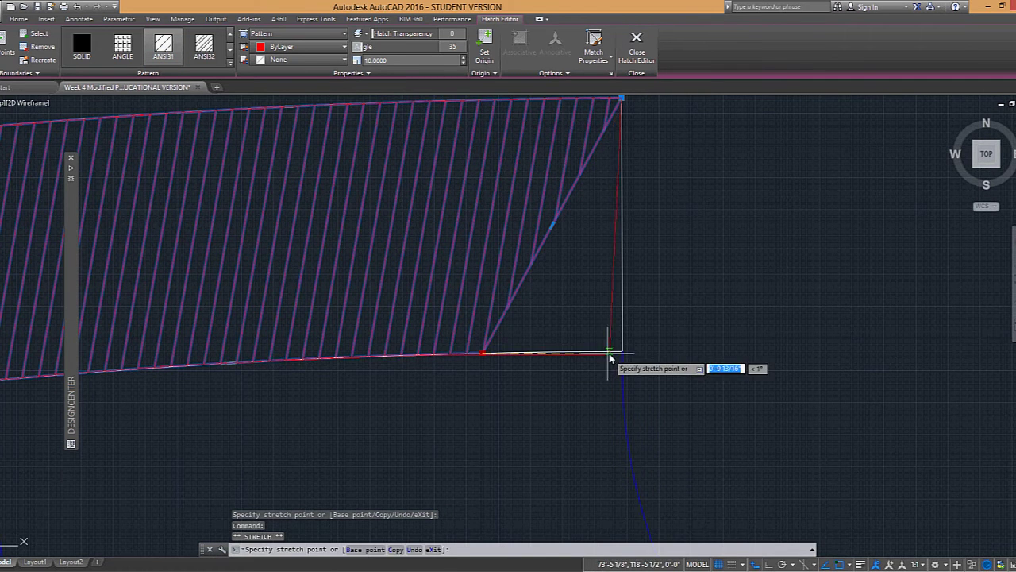
{"action": "scroll", "coordinate": [632, 352], "scroll_direction": "up", "scroll_amount": 10}
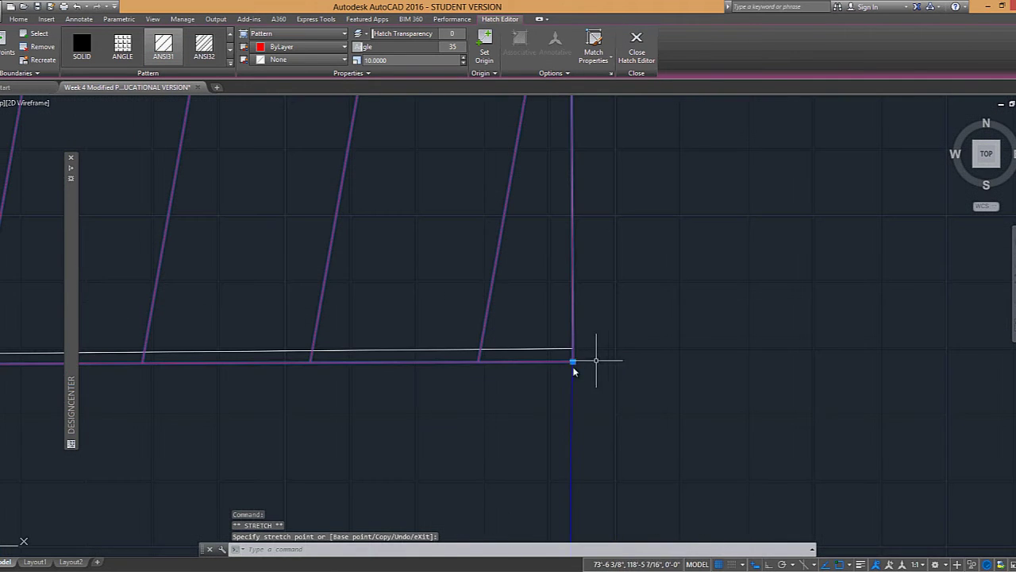
{"action": "key", "text": "Escape"}
{"action": "scroll", "coordinate": [667, 299], "scroll_direction": "down", "scroll_amount": 8}
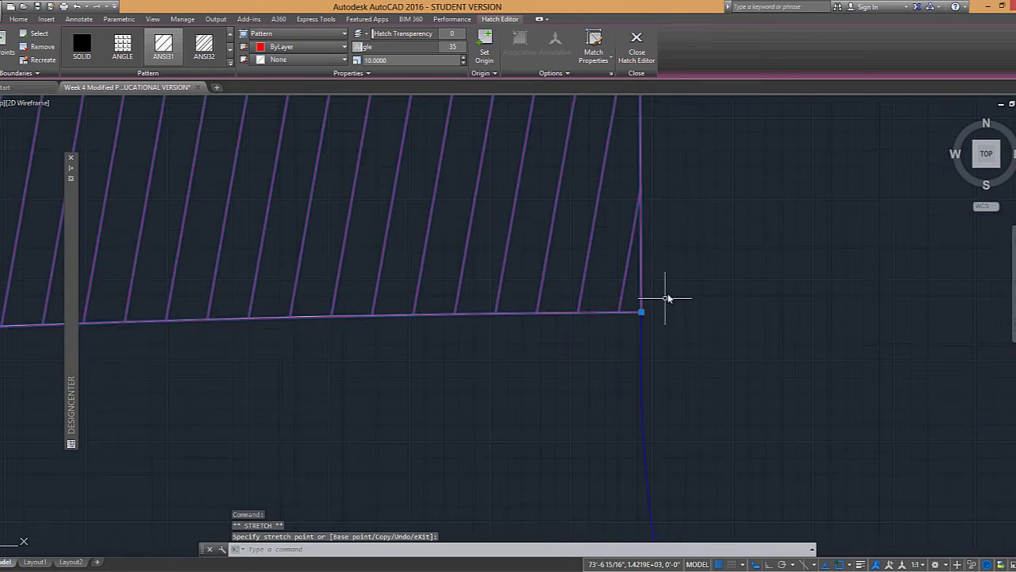
{"action": "scroll", "coordinate": [669, 288], "scroll_direction": "down", "scroll_amount": 10}
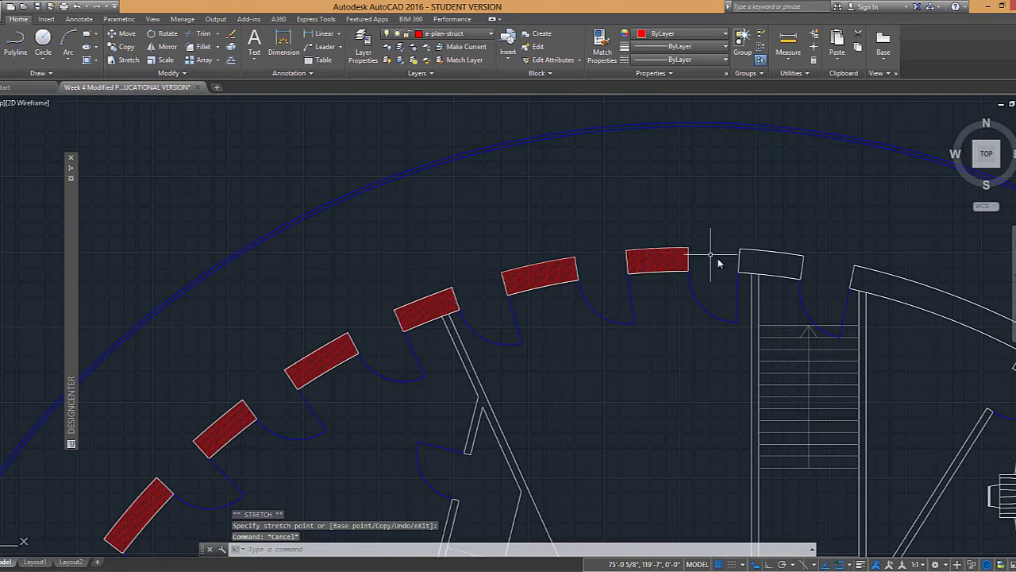
Hatch the interior room below the stairs with the current ANSI31 settings by picking an internal point, leaving its door opening unclosed
{"action": "scroll", "coordinate": [573, 243], "scroll_direction": "down", "scroll_amount": 4}
{"action": "scroll", "coordinate": [452, 331], "scroll_direction": "up", "scroll_amount": 3}
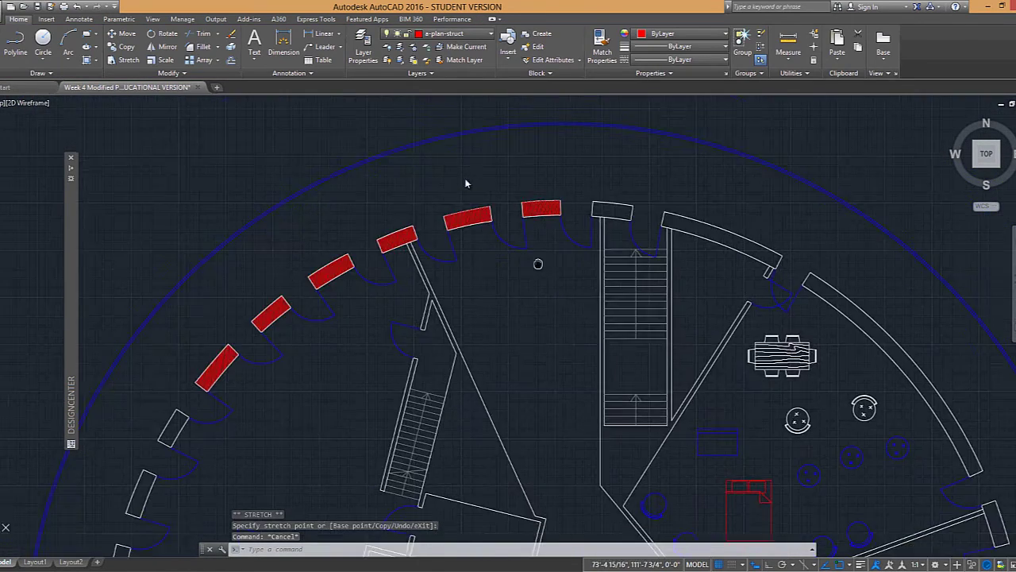
{"action": "scroll", "coordinate": [452, 330], "scroll_direction": "up", "scroll_amount": 4}
{"action": "middle_click_drag", "start_coordinate": [493, 288], "coordinate": [431, 271]}
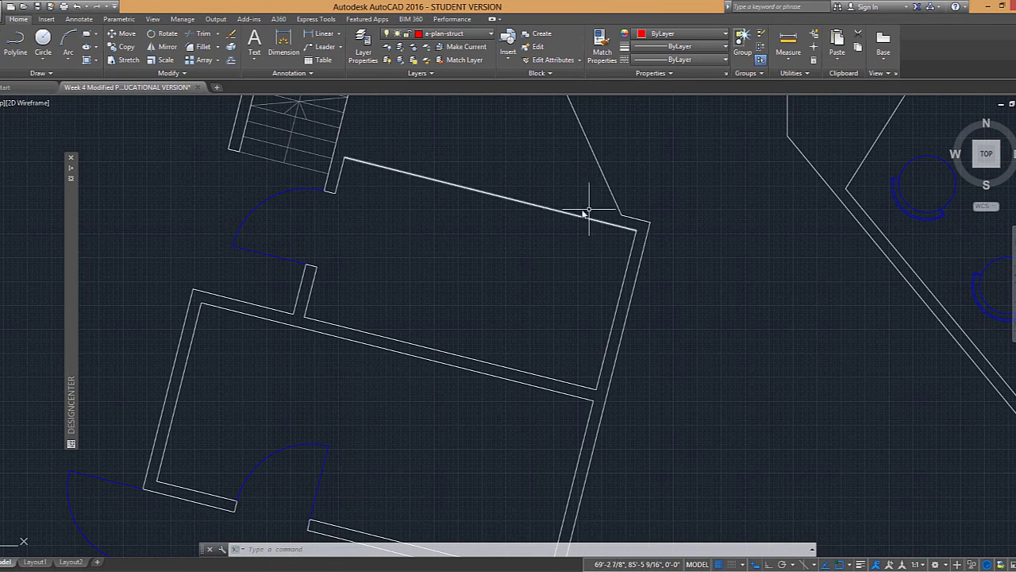
{"action": "scroll", "coordinate": [576, 220], "scroll_direction": "down", "scroll_amount": 3}
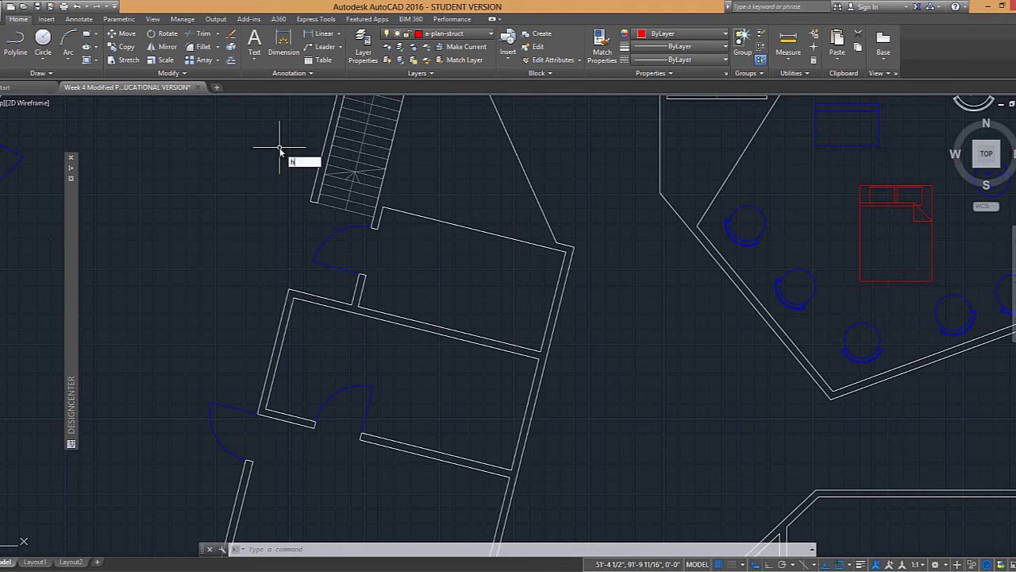
{"action": "key", "text": "Return"}
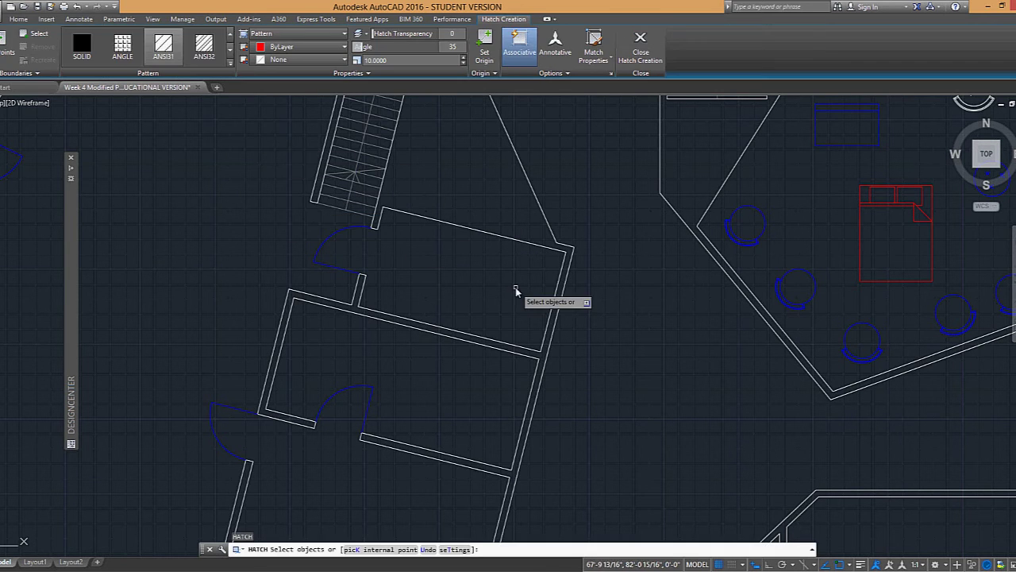
{"action": "left_click", "coordinate": [6, 44]}
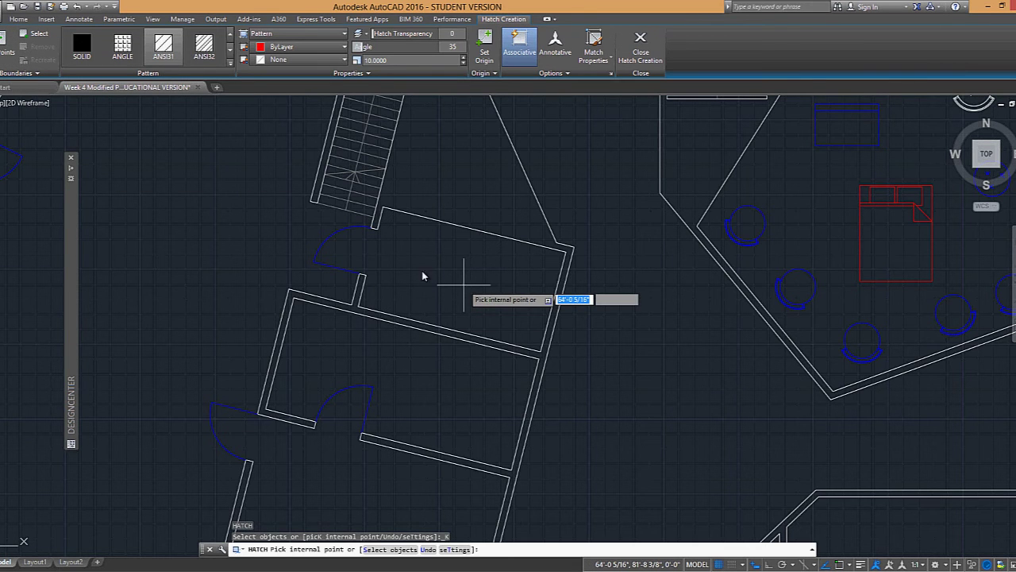
{"action": "left_click", "coordinate": [463, 284]}
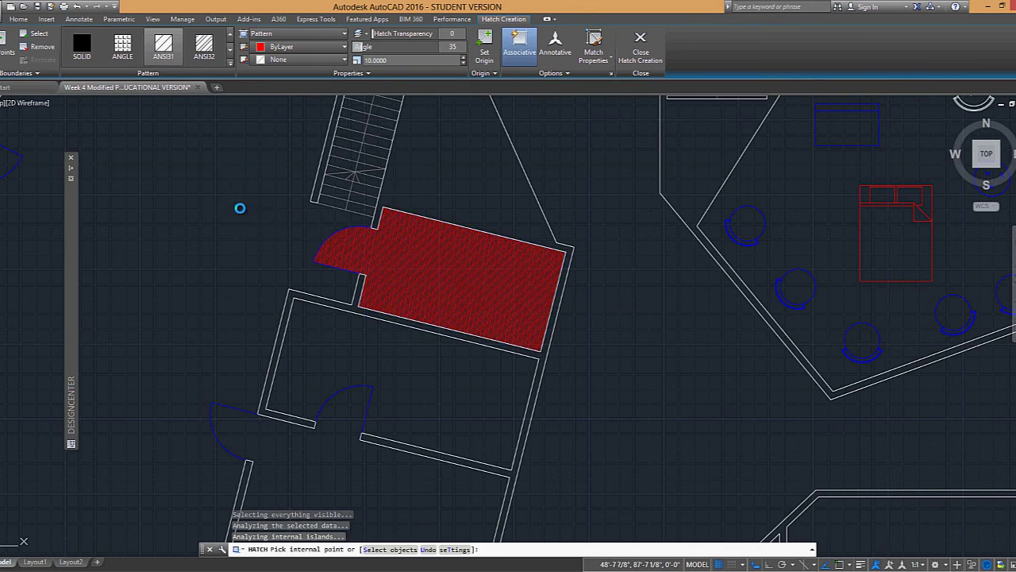
{"action": "key", "text": "Return"}
Check how the room's hatch spills into the door swing, and erase that hatch
{"action": "scroll", "coordinate": [338, 214], "scroll_direction": "up", "scroll_amount": 6}
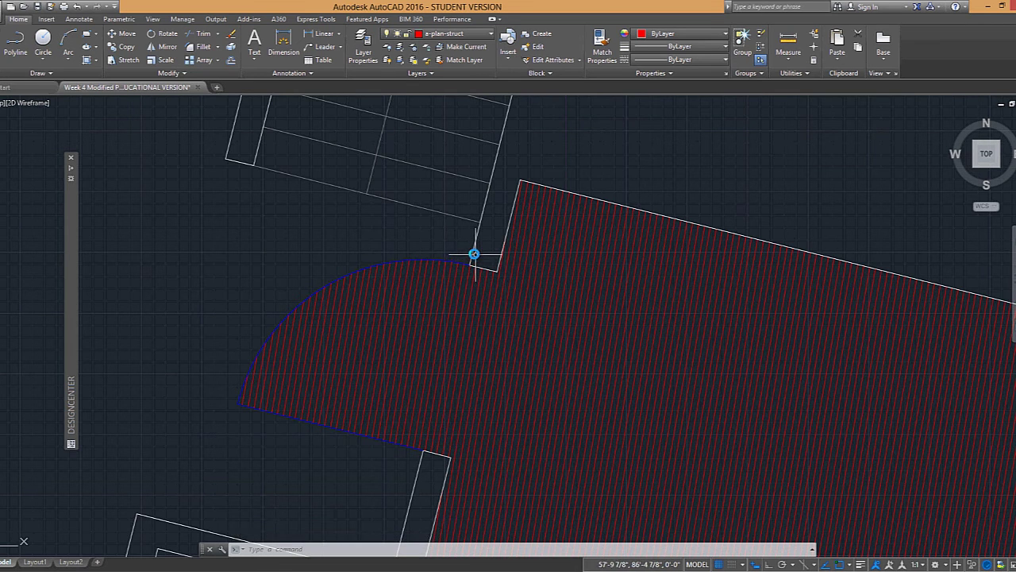
{"action": "scroll", "coordinate": [474, 254], "scroll_direction": "down", "scroll_amount": 2}
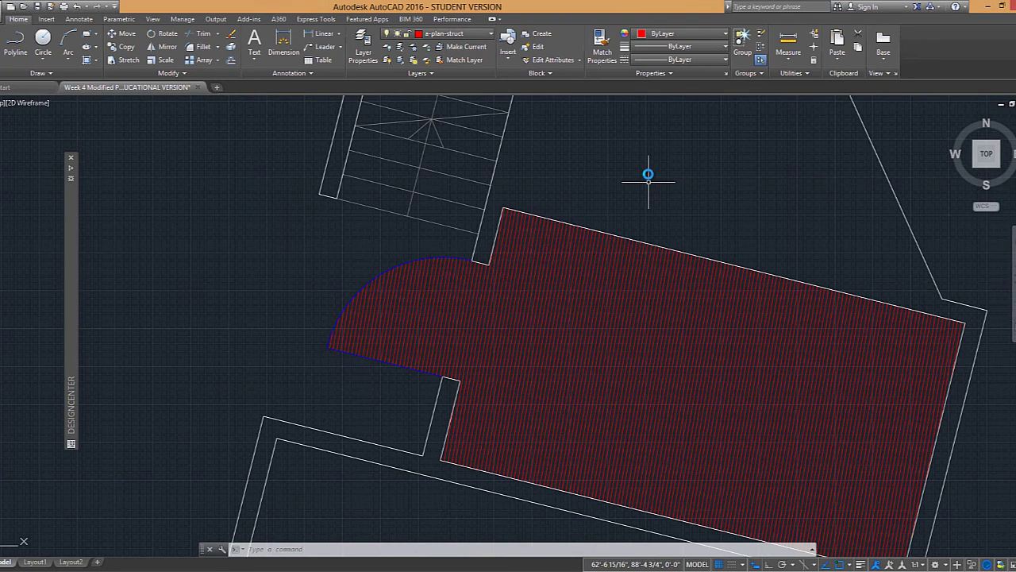
{"action": "middle_click_drag", "start_coordinate": [615, 204], "coordinate": [500, 143]}
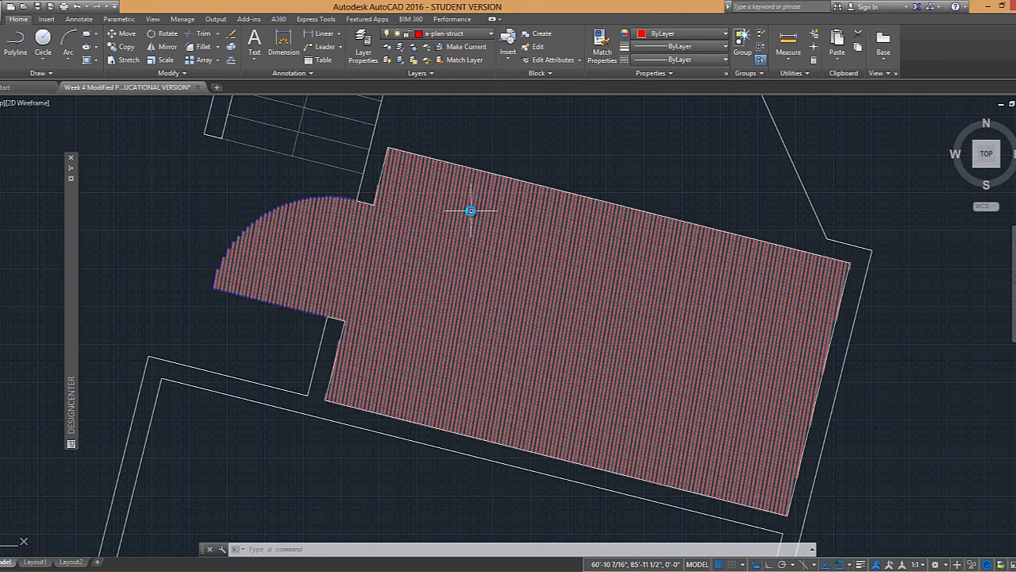
{"action": "left_click", "coordinate": [467, 212]}
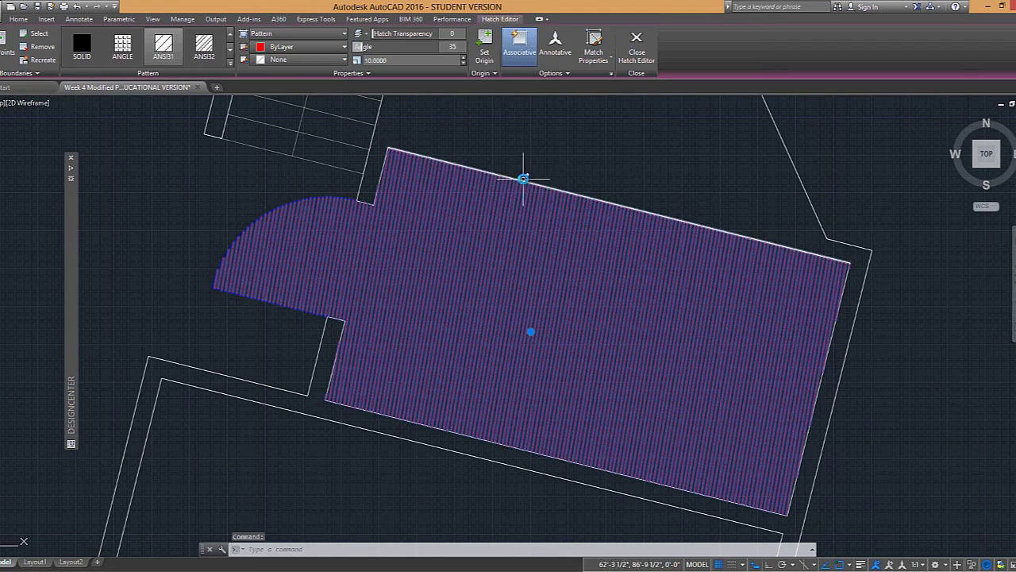
{"action": "scroll", "coordinate": [522, 180], "scroll_direction": "down", "scroll_amount": 4}
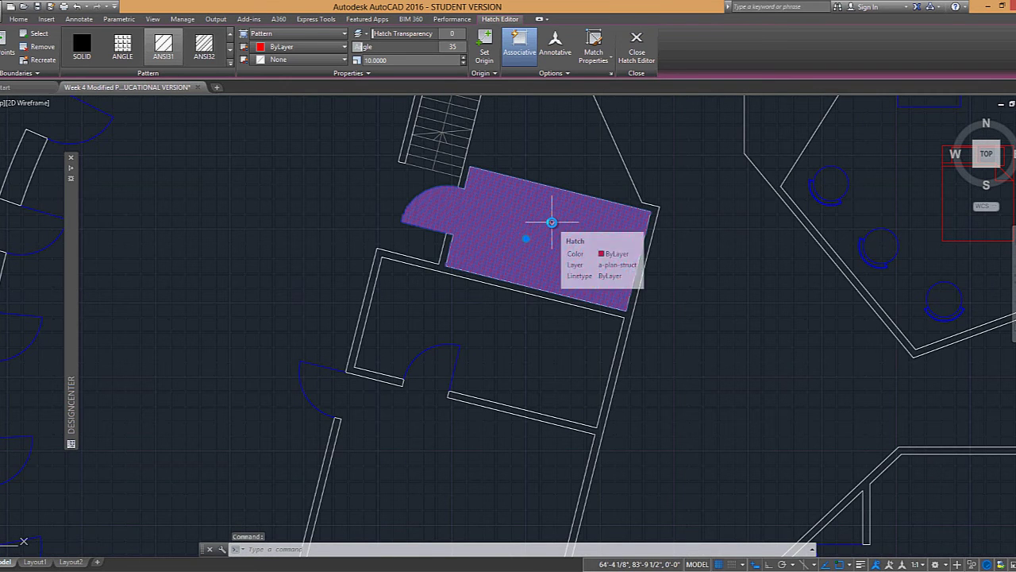
{"action": "key", "text": "Escape"}
{"action": "left_click", "coordinate": [499, 205]}
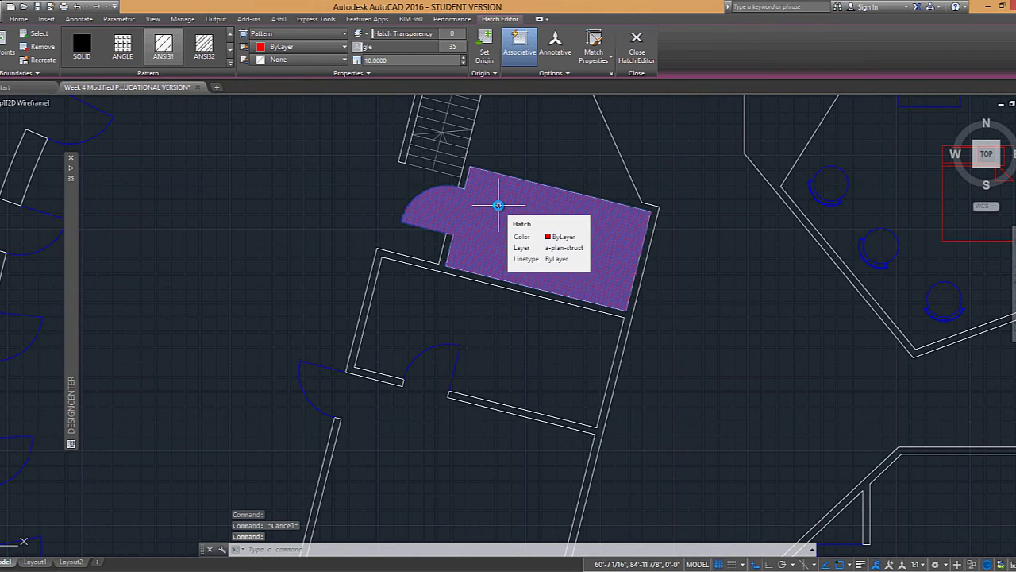
{"action": "type", "text": "u"}
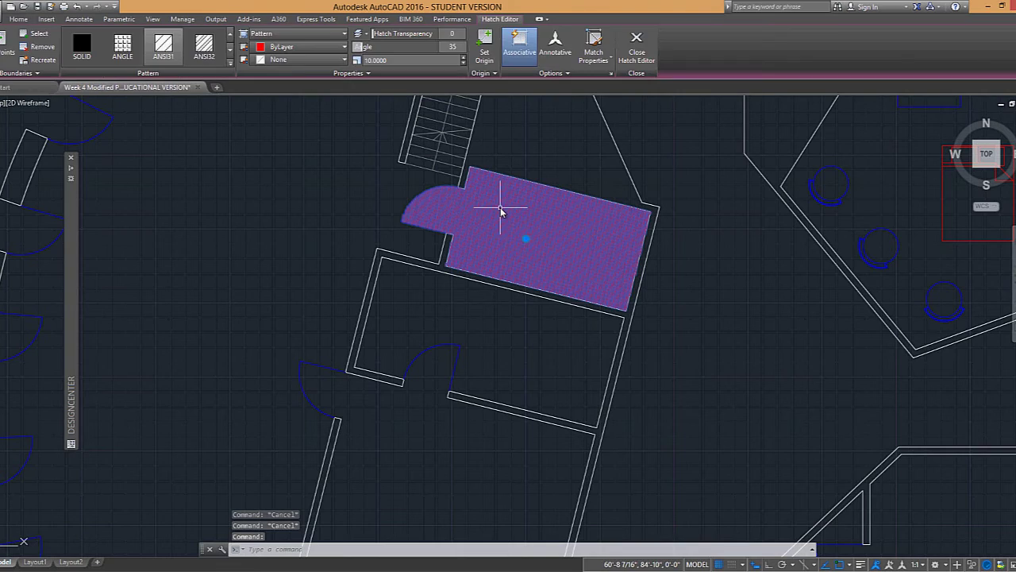
{"action": "type", "text": "e"}
{"action": "key", "text": "Return"}
{"action": "scroll", "coordinate": [491, 210], "scroll_direction": "up", "scroll_amount": 3}
{"action": "middle_click_drag", "start_coordinate": [468, 210], "coordinate": [479, 240]}
{"action": "key", "text": "Escape"}
{"action": "key", "text": "Escape"}
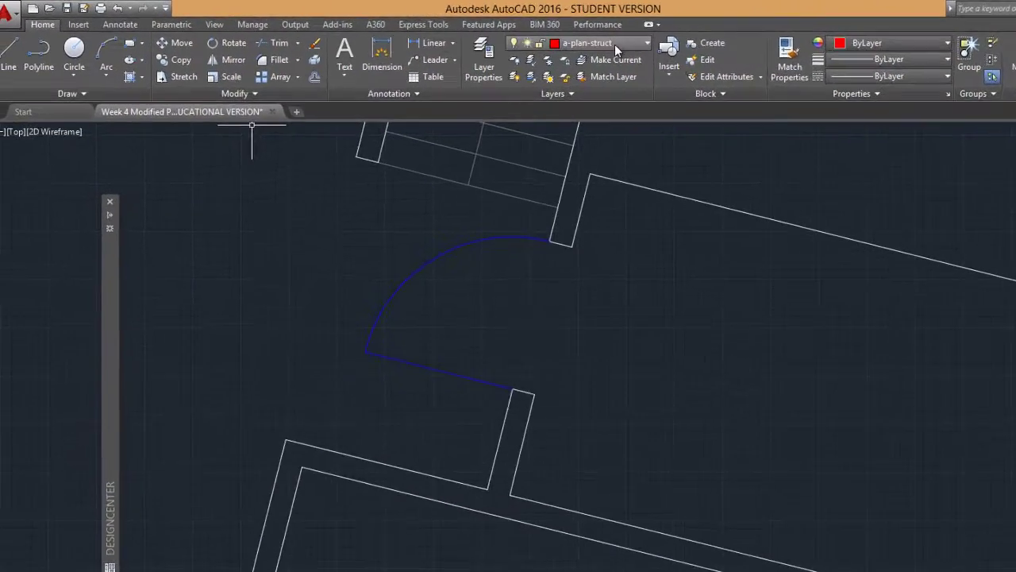
Make a-plan-patt the current layer and draw a closed polyline through the corners of the room's door opening
{"action": "left_click", "coordinate": [491, 35]}
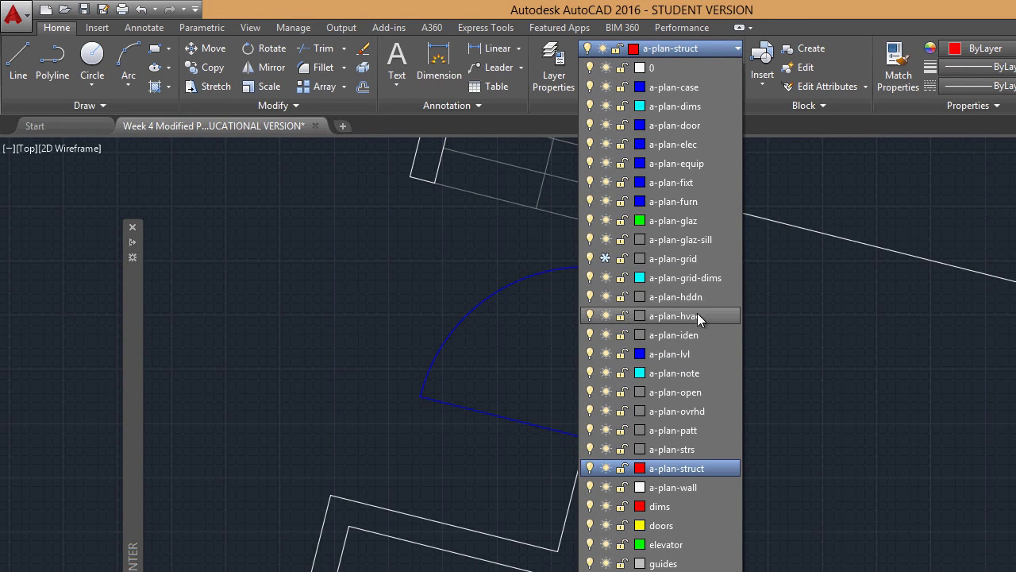
{"action": "left_click", "coordinate": [706, 430]}
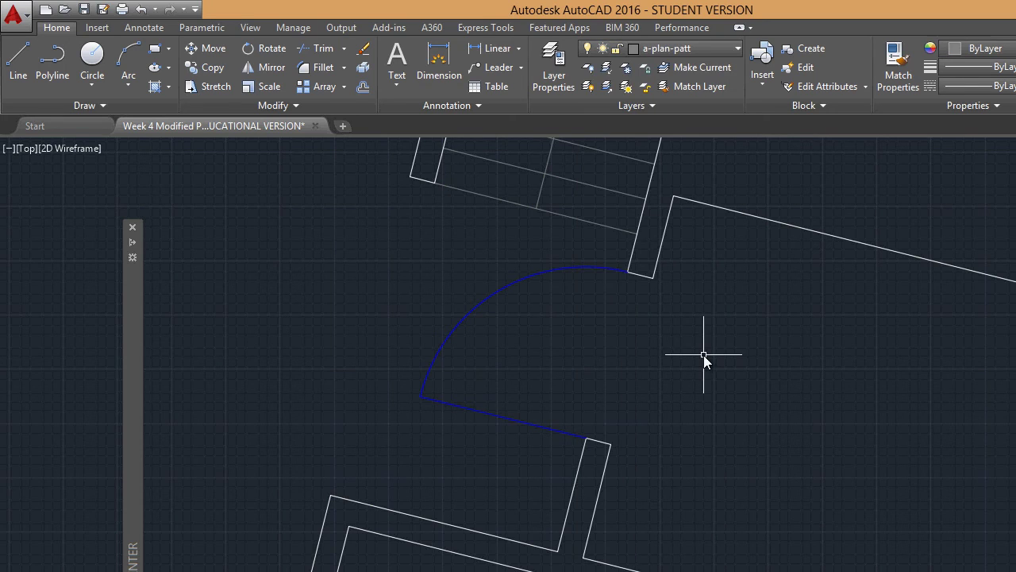
{"action": "type", "text": "pl"}
{"action": "key", "text": "Return"}
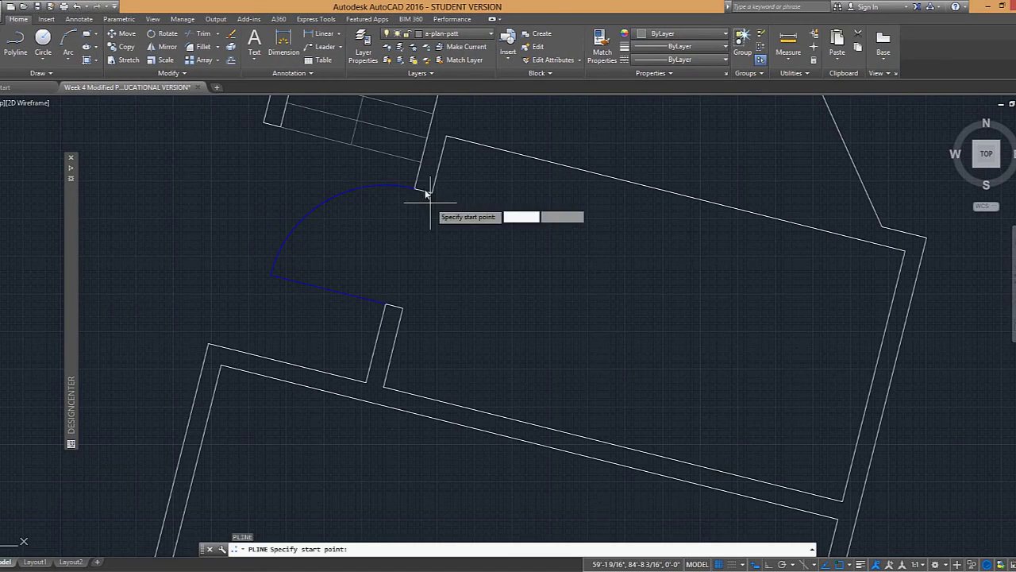
{"action": "left_click", "coordinate": [430, 192]}
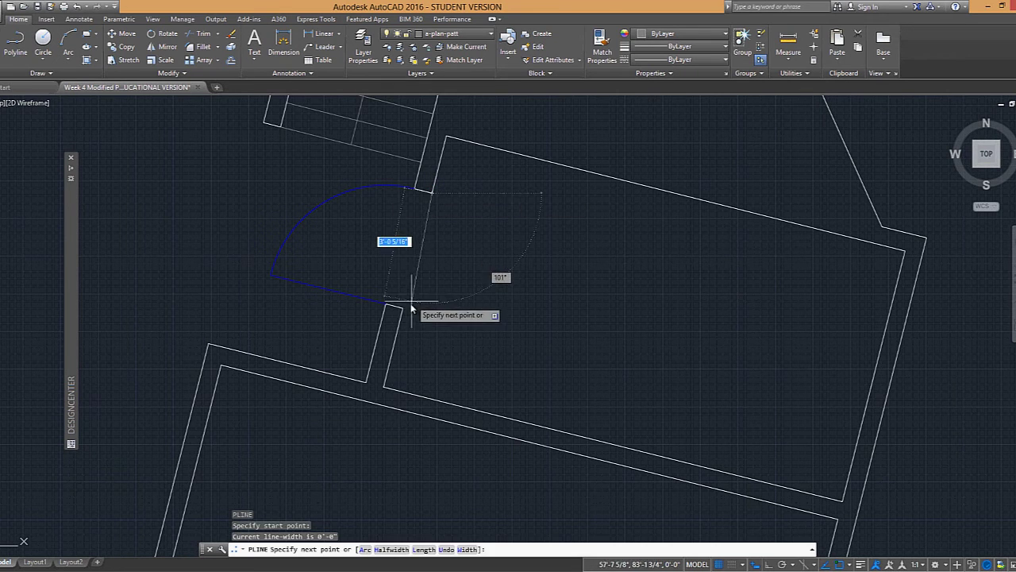
{"action": "left_click", "coordinate": [386, 303]}
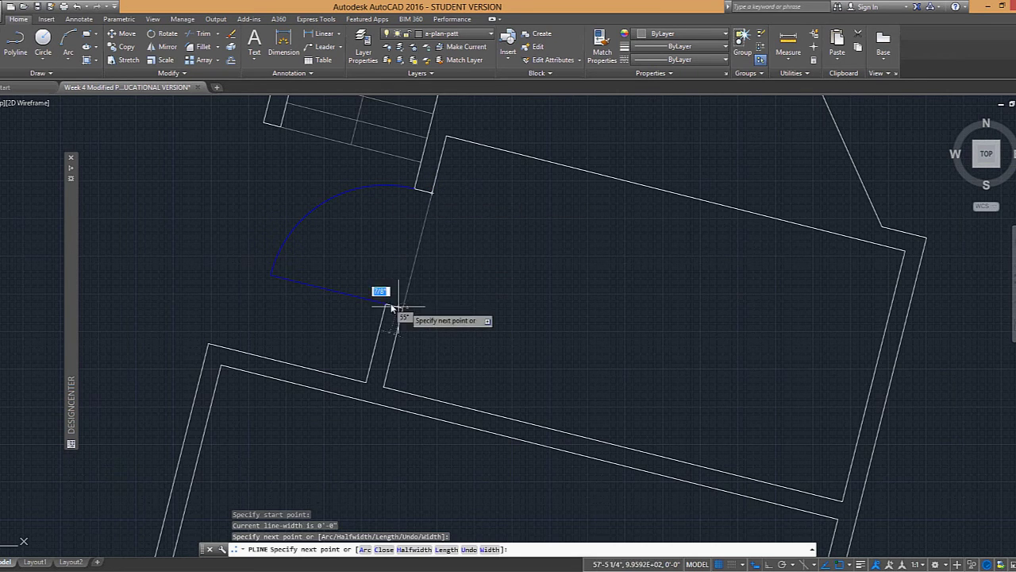
{"action": "left_click", "coordinate": [418, 191]}
{"action": "type", "text": "c"}
{"action": "key", "text": "Return"}
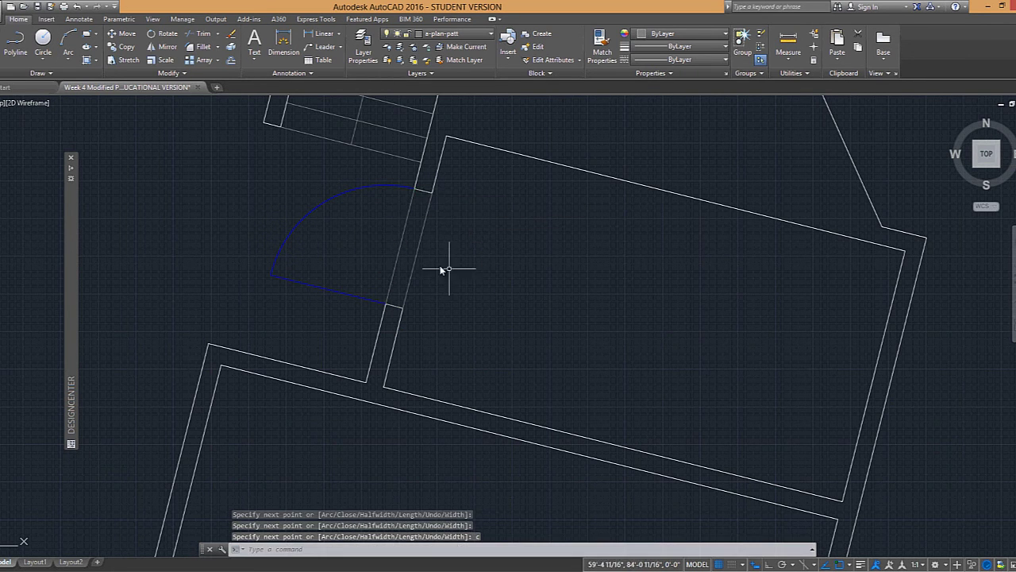
{"action": "scroll", "coordinate": [413, 227], "scroll_direction": "up", "scroll_amount": 4}
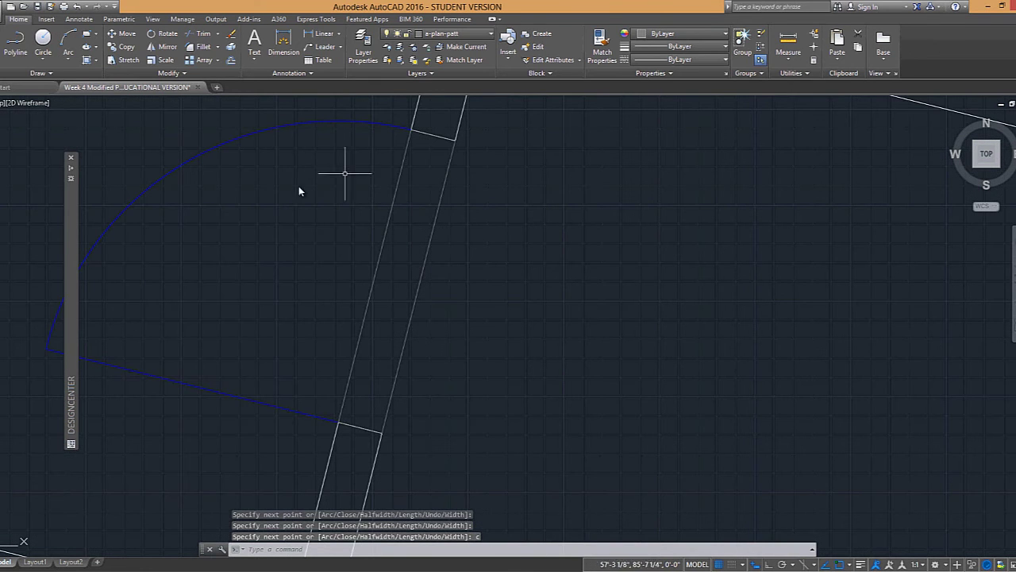
{"action": "left_click", "coordinate": [516, 282]}
{"action": "key", "text": "Escape"}
Hatch the enclosed room below the stairs on layer a-plan-patt using the current pattern and an internal point
{"action": "scroll", "coordinate": [553, 251], "scroll_direction": "down", "scroll_amount": 5}
{"action": "key", "text": "Escape"}
{"action": "key", "text": "Escape"}
{"action": "type", "text": "h"}
{"action": "key", "text": "Return"}
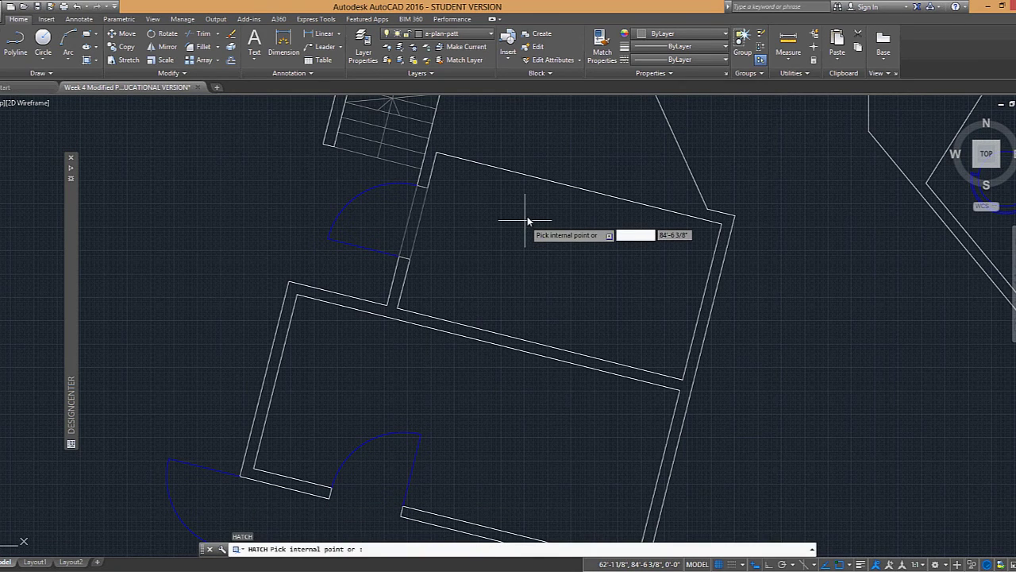
{"action": "left_click", "coordinate": [558, 242]}
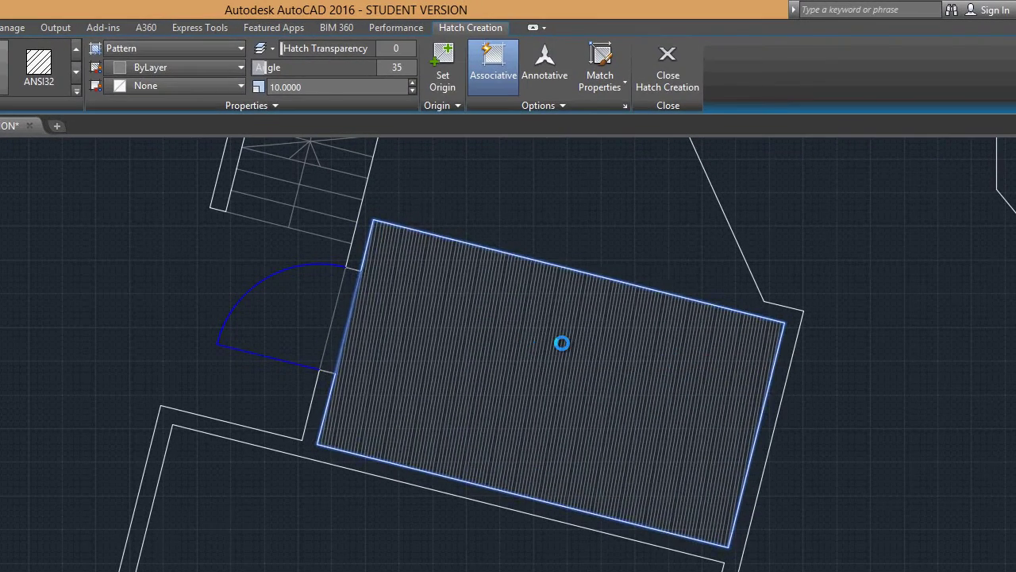
{"action": "key", "text": "Return"}
Select the room's hatch and change its pattern to a square grid of crossing lines
{"action": "left_click", "coordinate": [515, 300]}
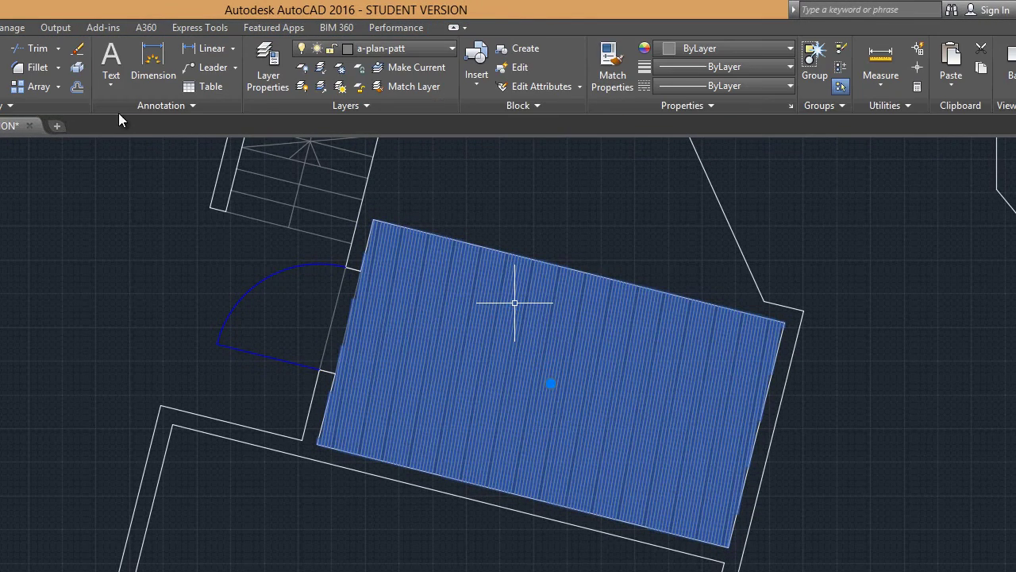
{"action": "left_click", "coordinate": [76, 90]}
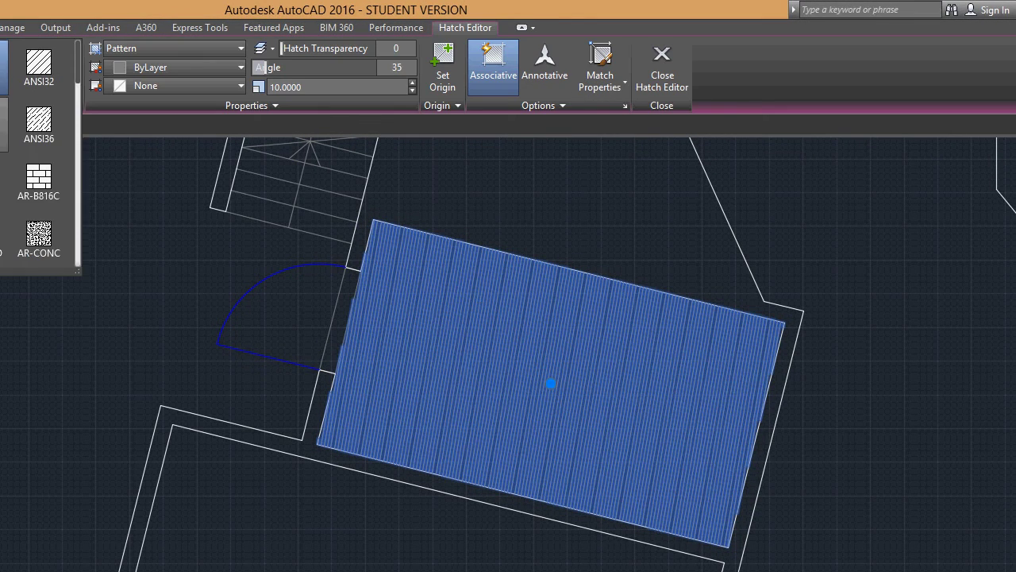
{"action": "left_click_drag", "start_coordinate": [77, 83], "coordinate": [79, 218]}
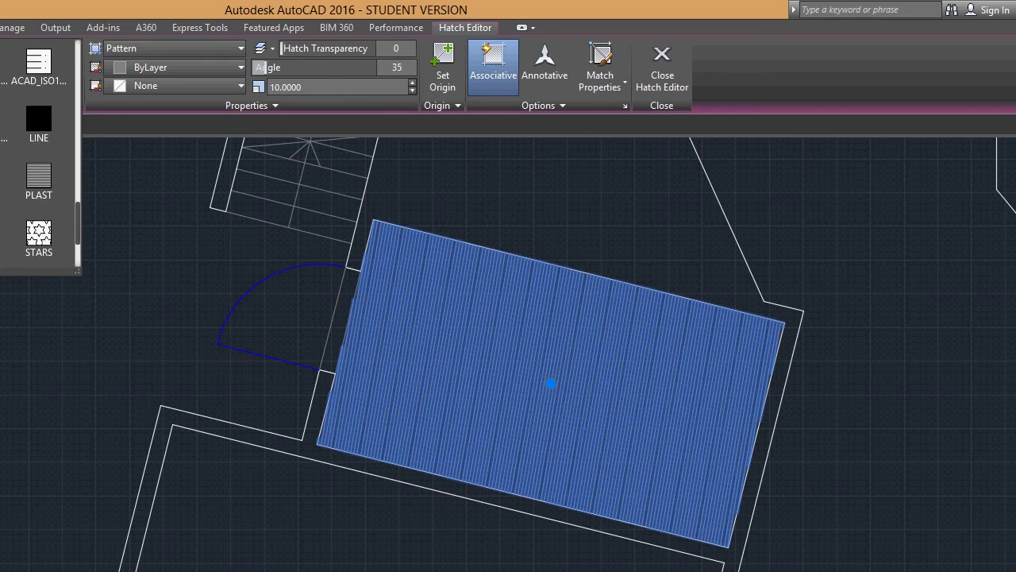
{"action": "left_click", "coordinate": [38, 172]}
{"action": "scroll", "coordinate": [665, 363], "scroll_direction": "up", "scroll_amount": 2}
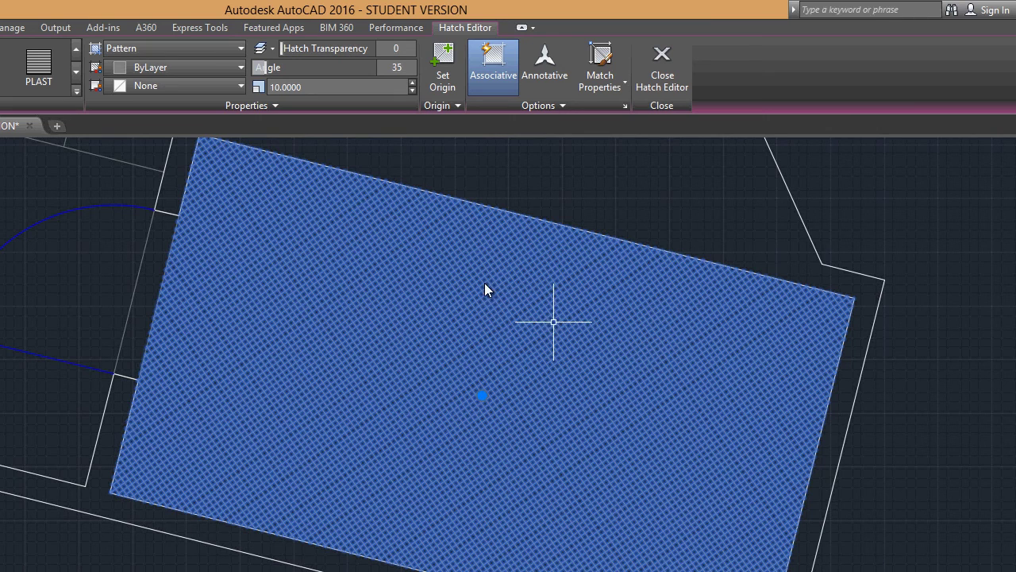
Set the grid hatch's scale to 50, raise it to 100, and deselect the hatch
{"action": "left_click_drag", "start_coordinate": [304, 87], "coordinate": [238, 82]}
{"action": "type", "text": "50"}
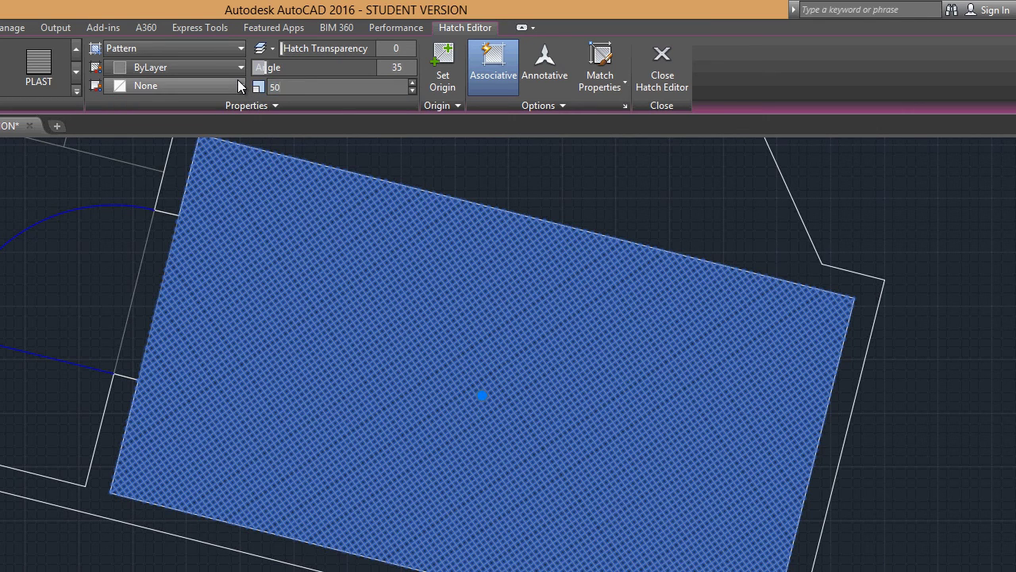
{"action": "key", "text": "Return"}
{"action": "left_click_drag", "start_coordinate": [347, 88], "coordinate": [221, 91]}
{"action": "type", "text": "100"}
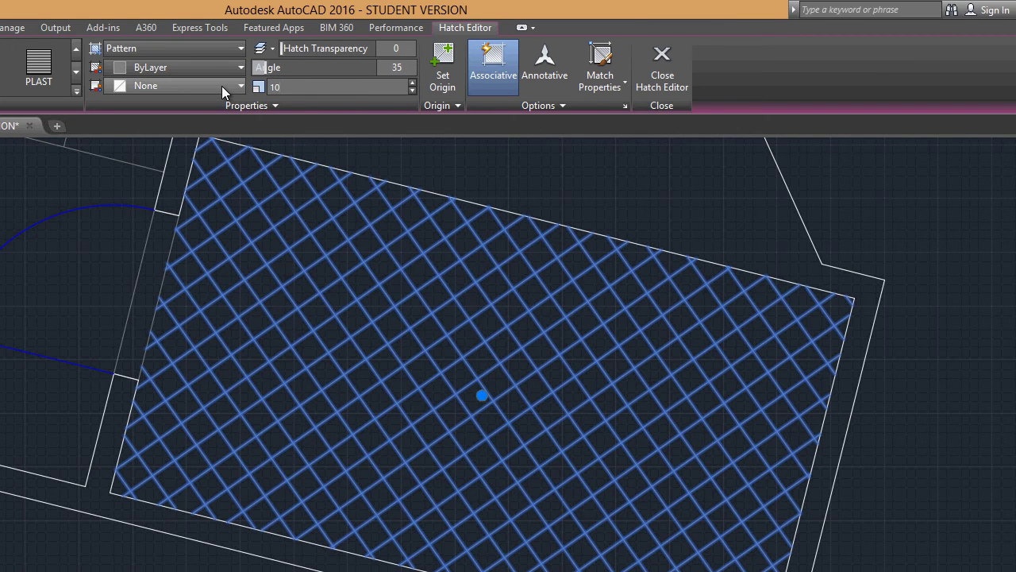
{"action": "key", "text": "Return"}
{"action": "middle_click_drag", "start_coordinate": [703, 257], "coordinate": [551, 255]}
{"action": "key", "text": "Escape"}
{"action": "left_click", "coordinate": [689, 355]}
{"action": "left_click", "coordinate": [738, 371]}
{"action": "key", "text": "Escape"}
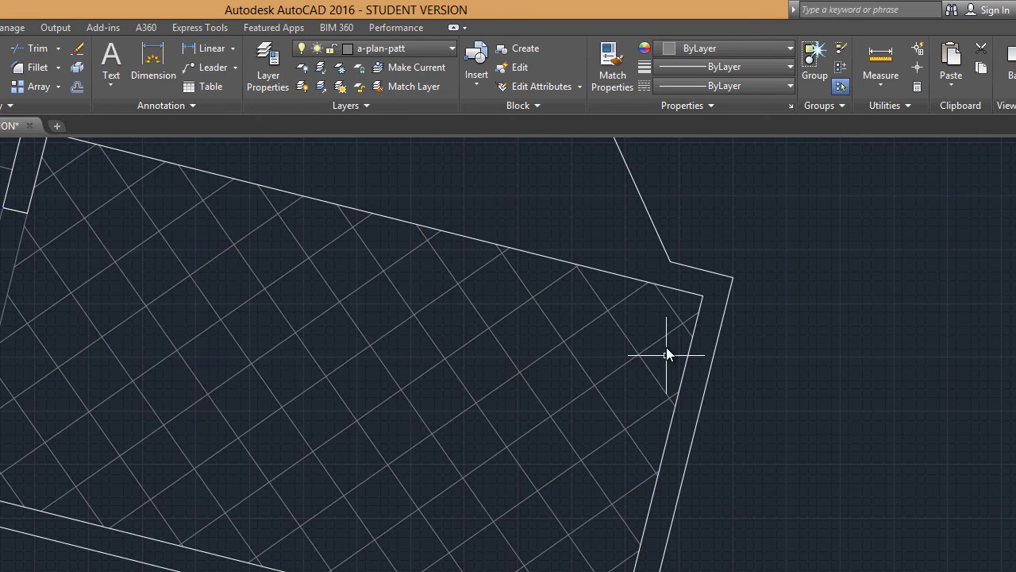
{"action": "left_click", "coordinate": [499, 343]}
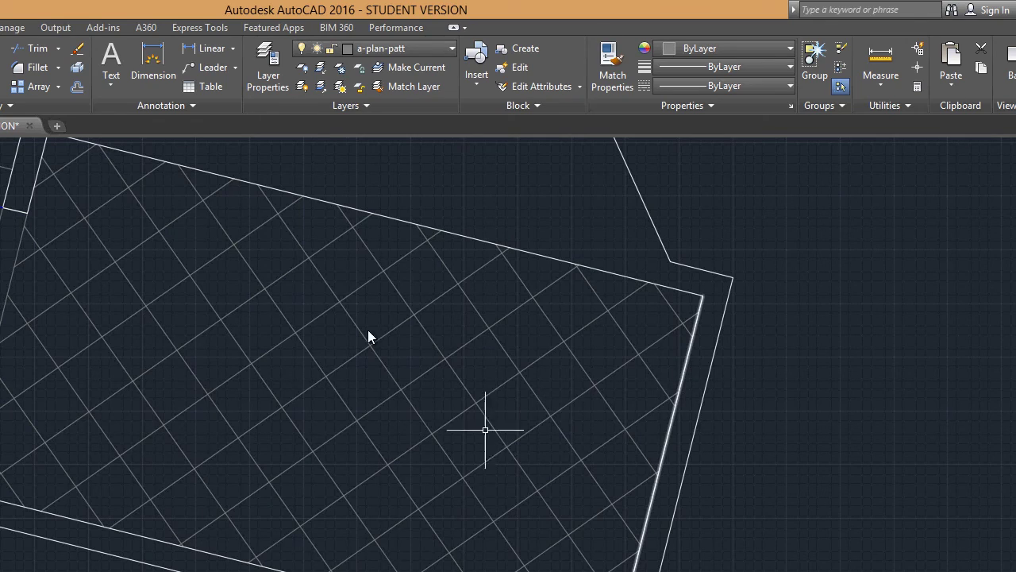
List the properties of the inner wall line at the room's right end to read its angle
{"action": "left_click", "coordinate": [688, 358]}
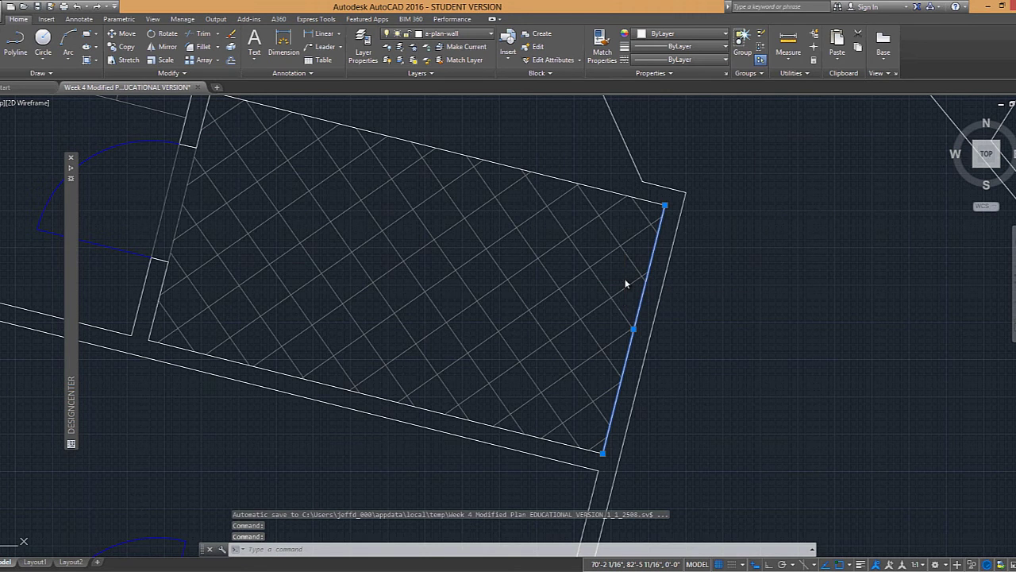
{"action": "type", "text": "LI"}
{"action": "key", "text": "Return"}
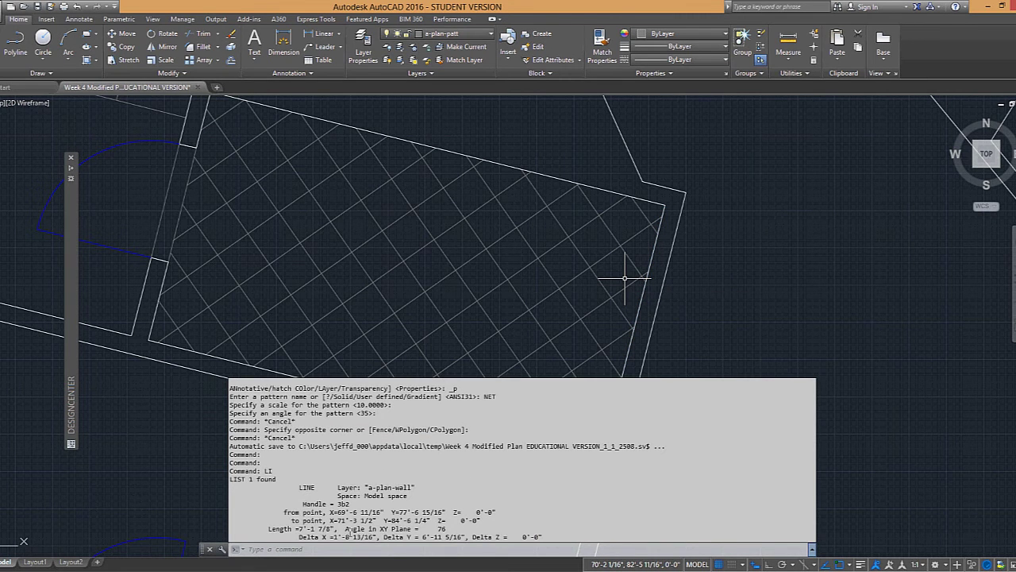
{"action": "key", "text": "Escape"}
Set the angle of the room's grid hatch to 76 and deselect the hatch
{"action": "left_click", "coordinate": [592, 247]}
{"action": "left_click", "coordinate": [539, 219]}
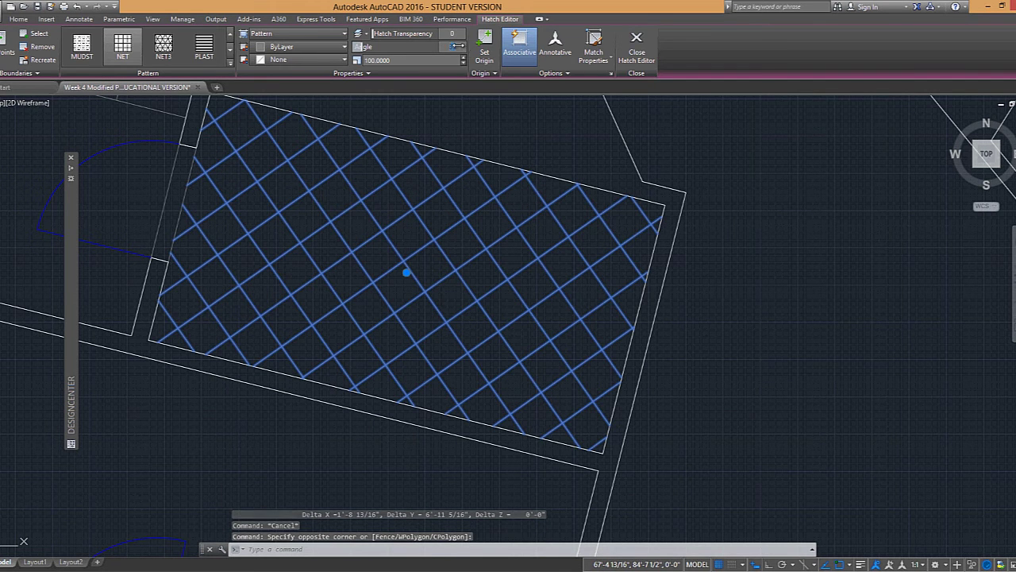
{"action": "type", "text": "76"}
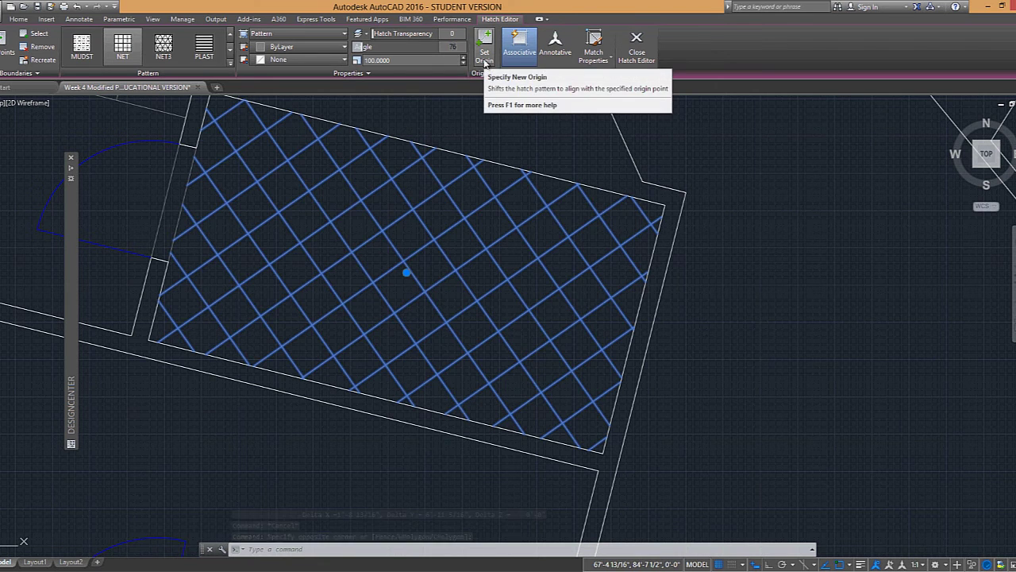
{"action": "key", "text": "Return"}
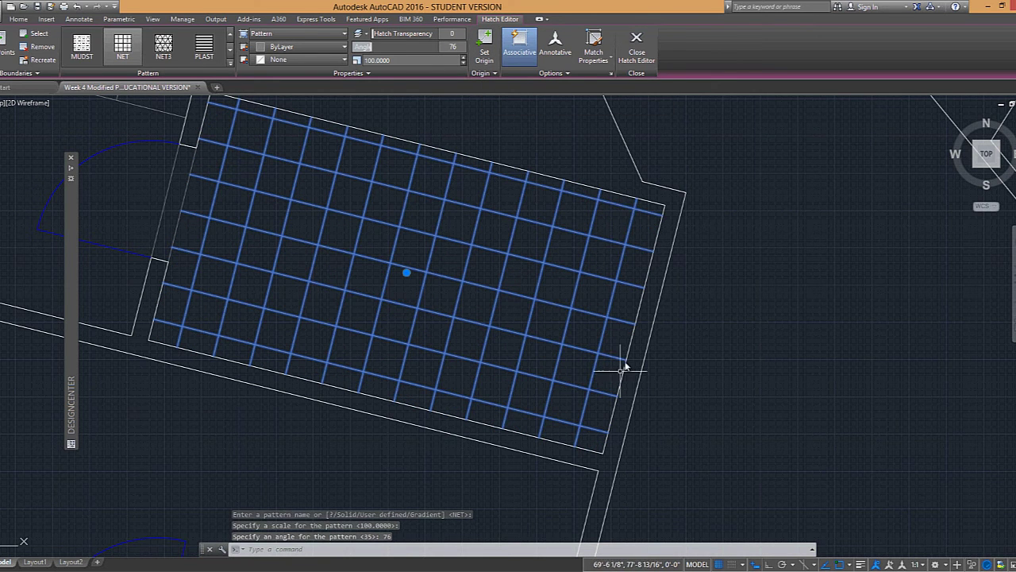
{"action": "key", "text": "Escape"}
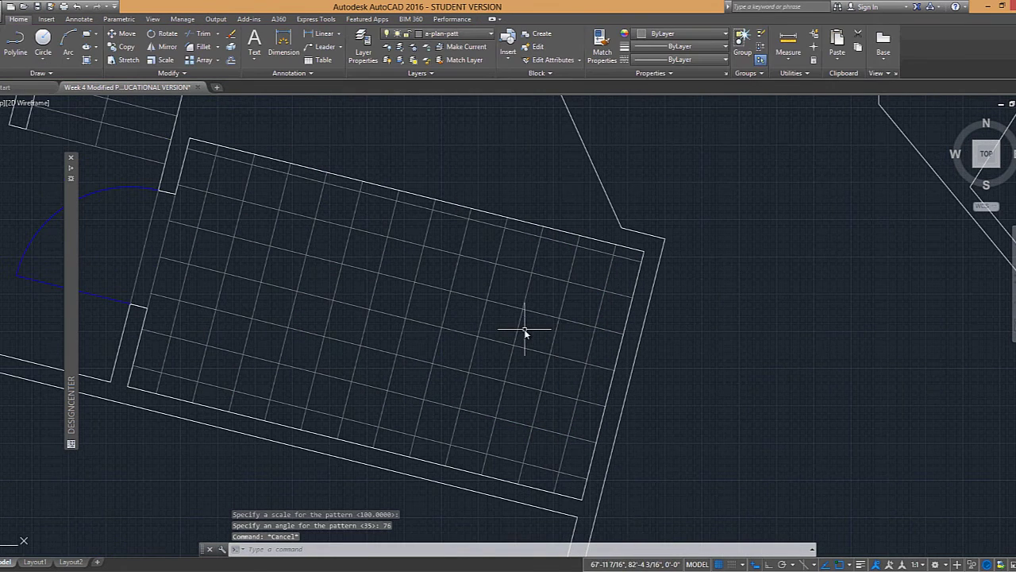
Set a new origin for the room's grid hatch at the room's upper-right inner corner
{"action": "left_click", "coordinate": [570, 243]}
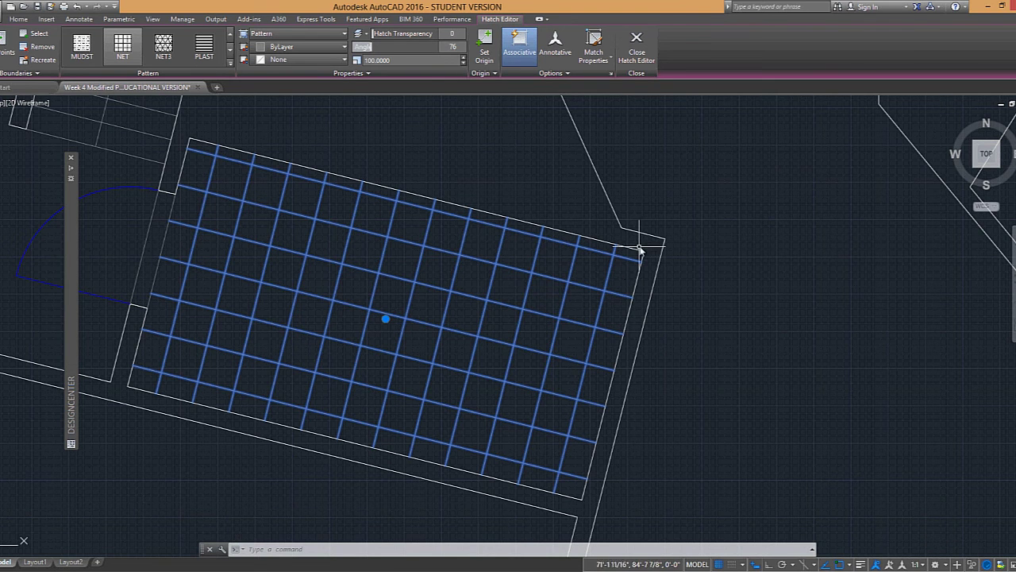
{"action": "left_click", "coordinate": [490, 38]}
{"action": "left_click", "coordinate": [644, 253]}
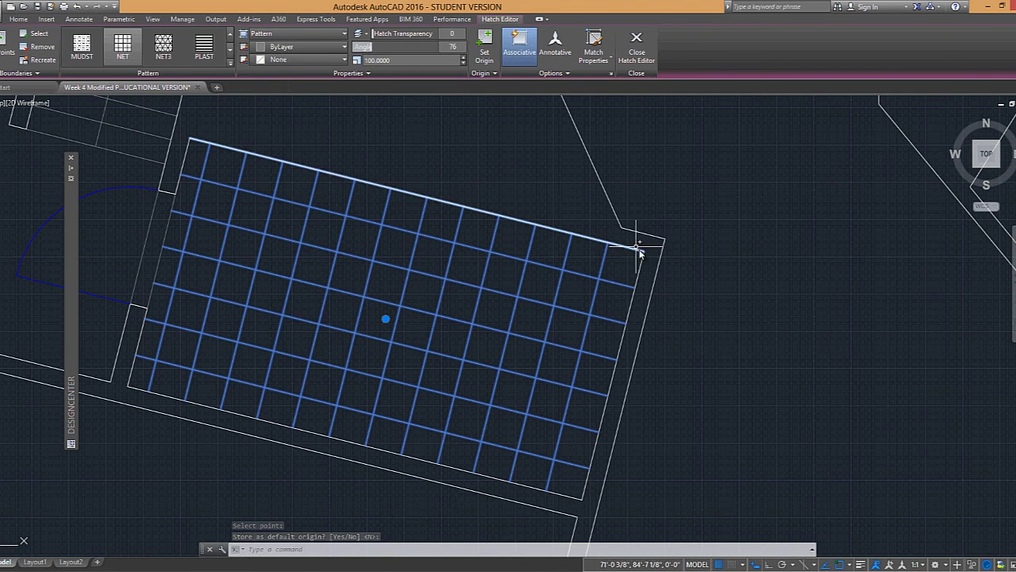
{"action": "key", "text": "Escape"}
{"action": "key", "text": "Escape"}
{"action": "scroll", "coordinate": [669, 238], "scroll_direction": "down", "scroll_amount": 5}
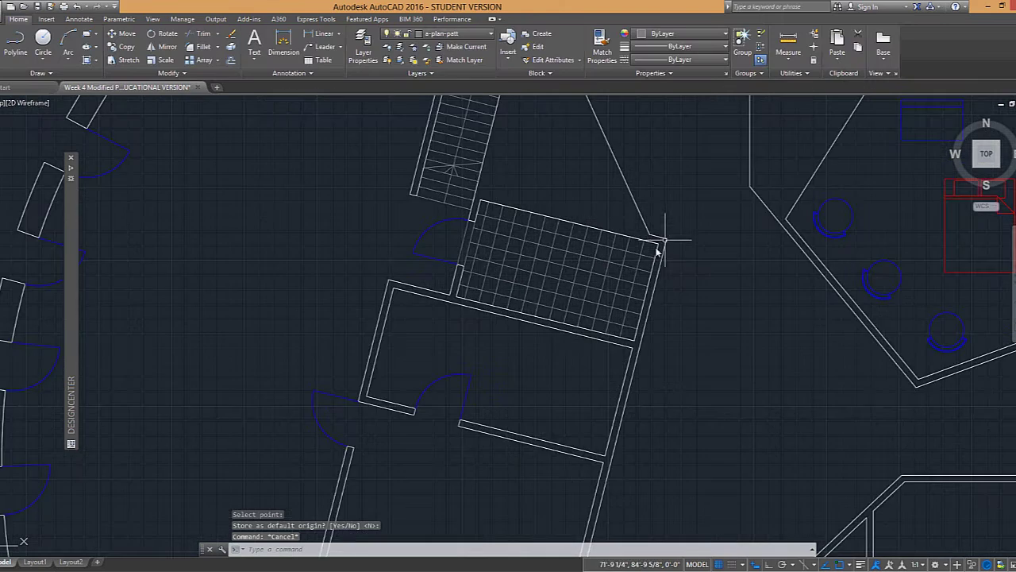
Send the room's grid hatch behind the walls using DRAWORDER with the Back option
{"action": "scroll", "coordinate": [691, 285], "scroll_direction": "up", "scroll_amount": 1}
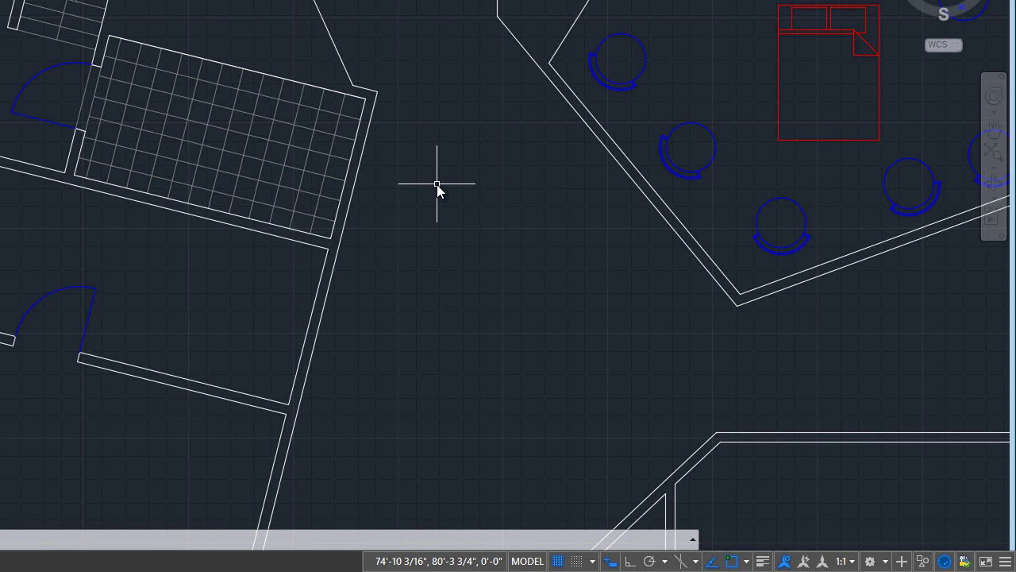
{"action": "scroll", "coordinate": [411, 213], "scroll_direction": "up", "scroll_amount": 2}
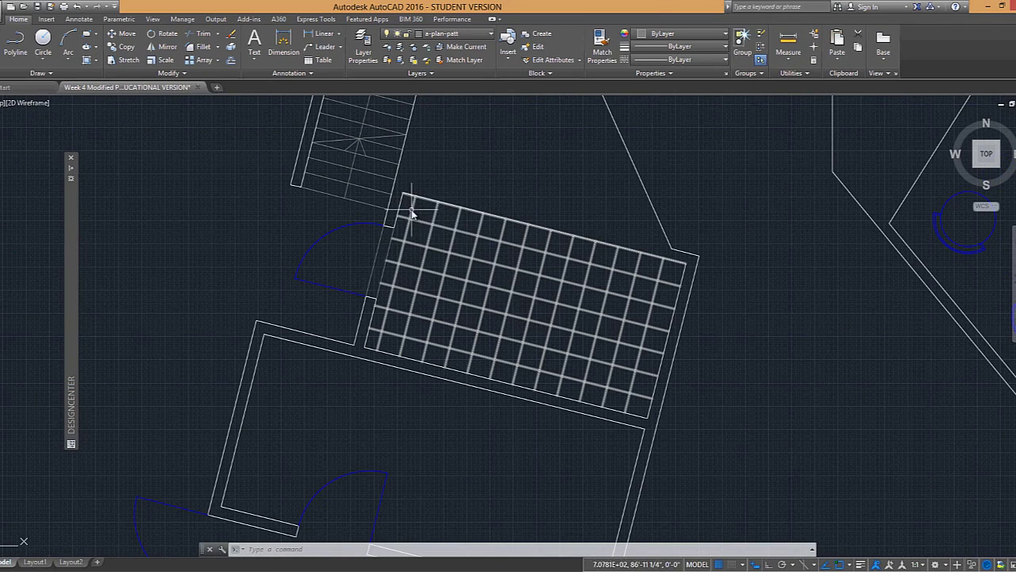
{"action": "mouse_move", "coordinate": [449, 232]}
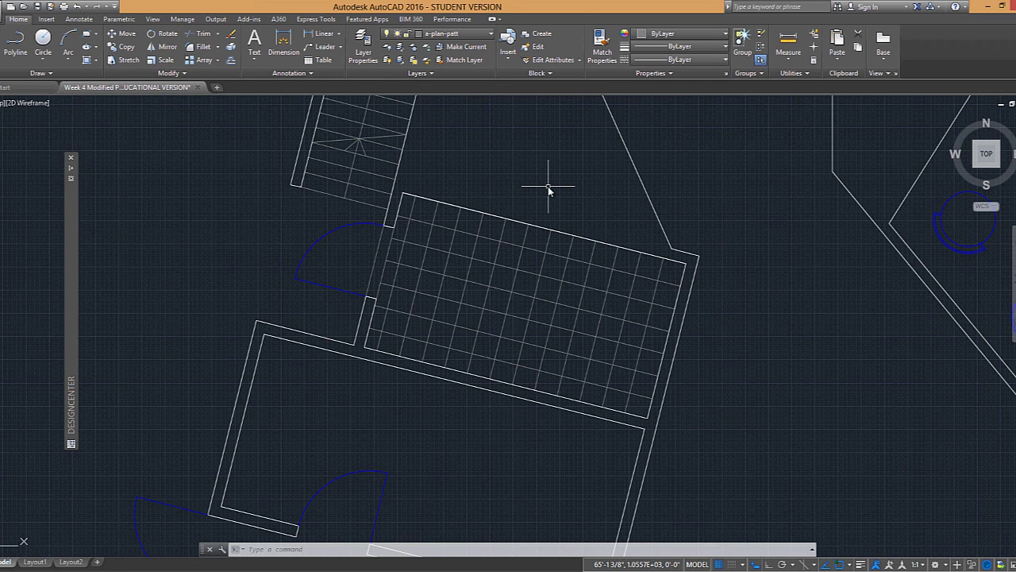
{"action": "type", "text": "draw"}
{"action": "key", "text": "Escape"}
{"action": "key", "text": "Return"}
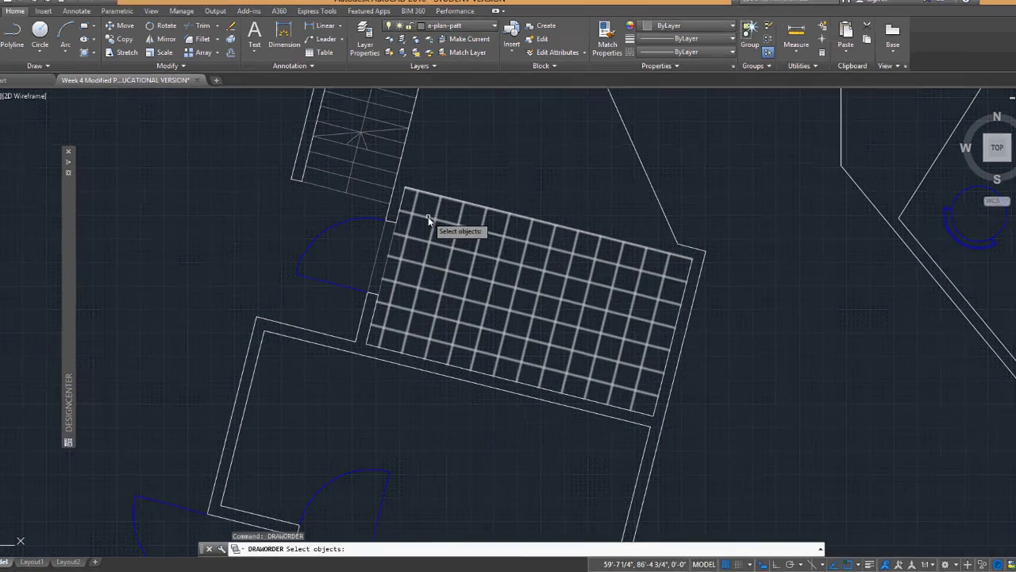
{"action": "left_click", "coordinate": [465, 144]}
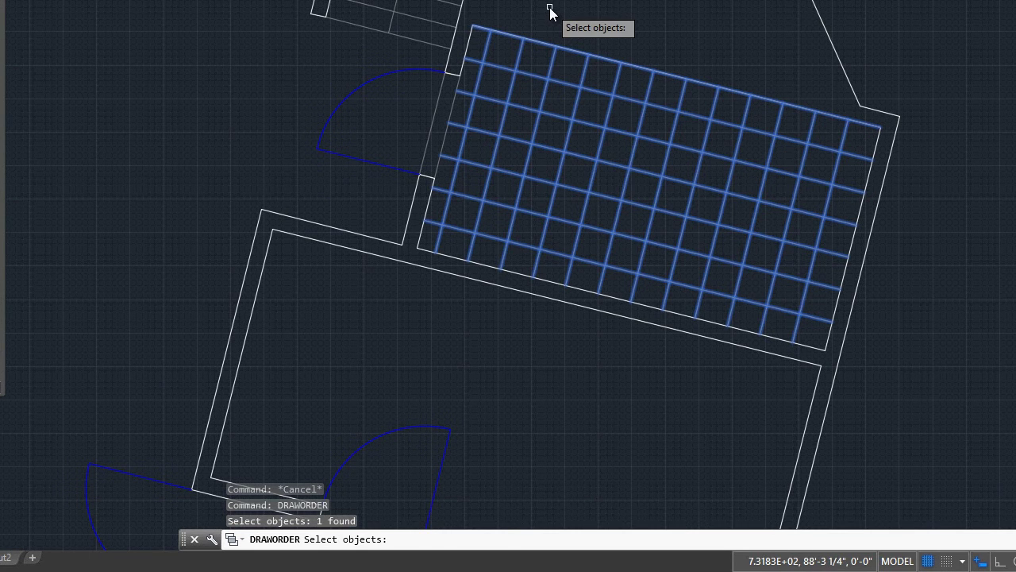
{"action": "key", "text": "Return"}
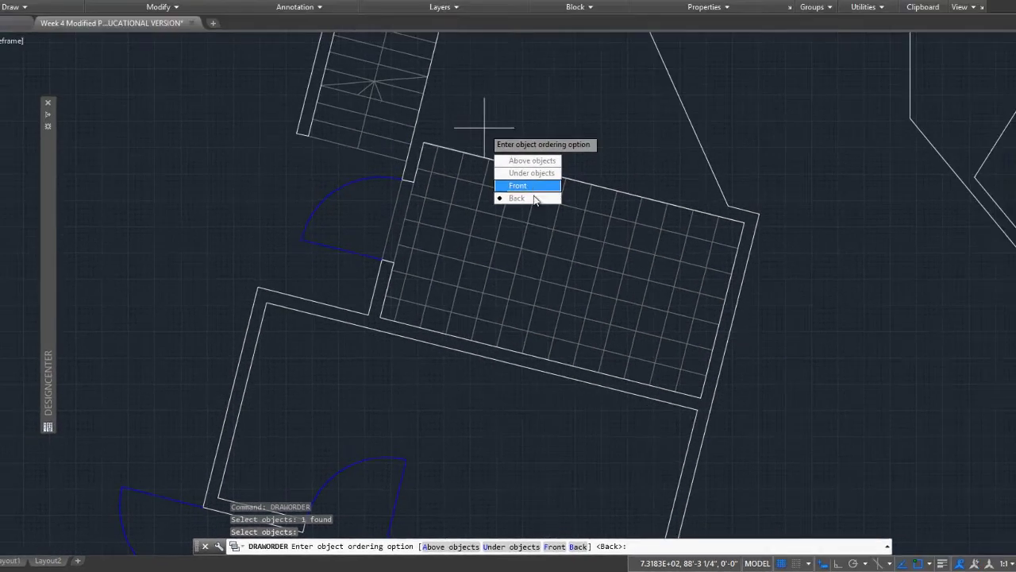
{"action": "left_click", "coordinate": [532, 198]}
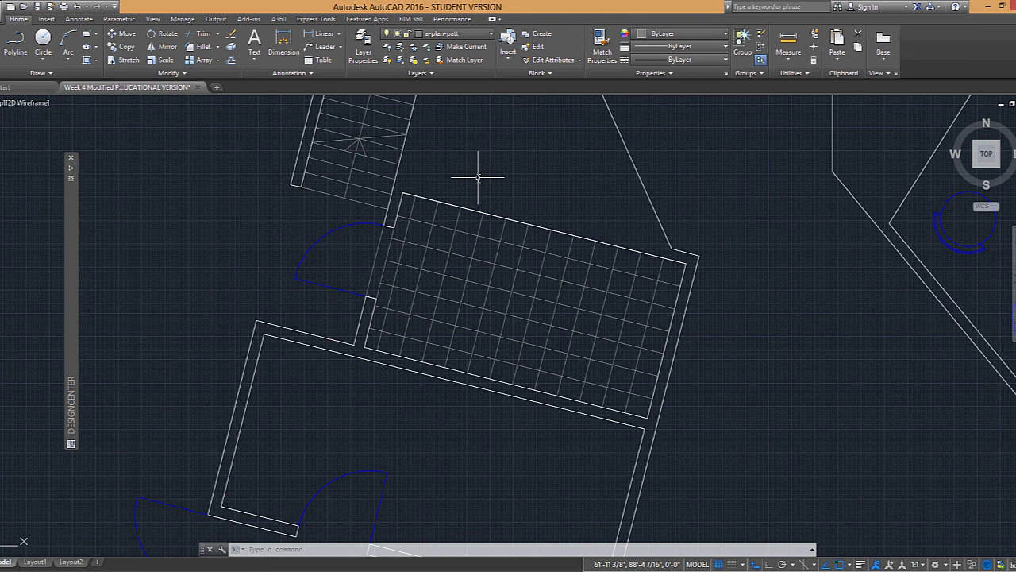
Send all hatches in the drawing to the back at once with HATCHTOBACK
{"action": "scroll", "coordinate": [478, 177], "scroll_direction": "down", "scroll_amount": 2}
{"action": "middle_click_drag", "start_coordinate": [529, 168], "coordinate": [506, 230]}
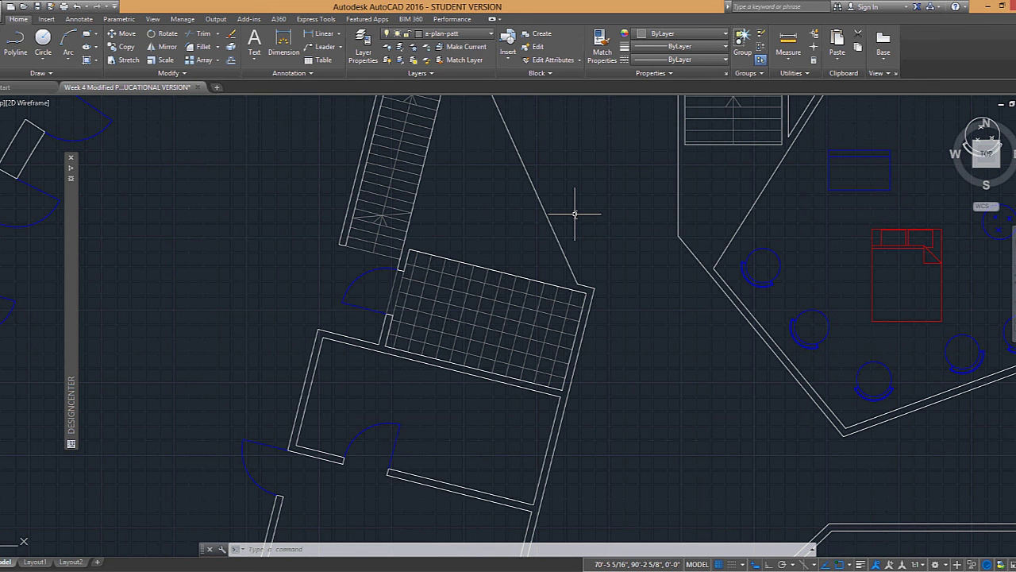
{"action": "scroll", "coordinate": [607, 211], "scroll_direction": "down", "scroll_amount": 2}
{"action": "middle_click_drag", "start_coordinate": [607, 211], "coordinate": [534, 214]}
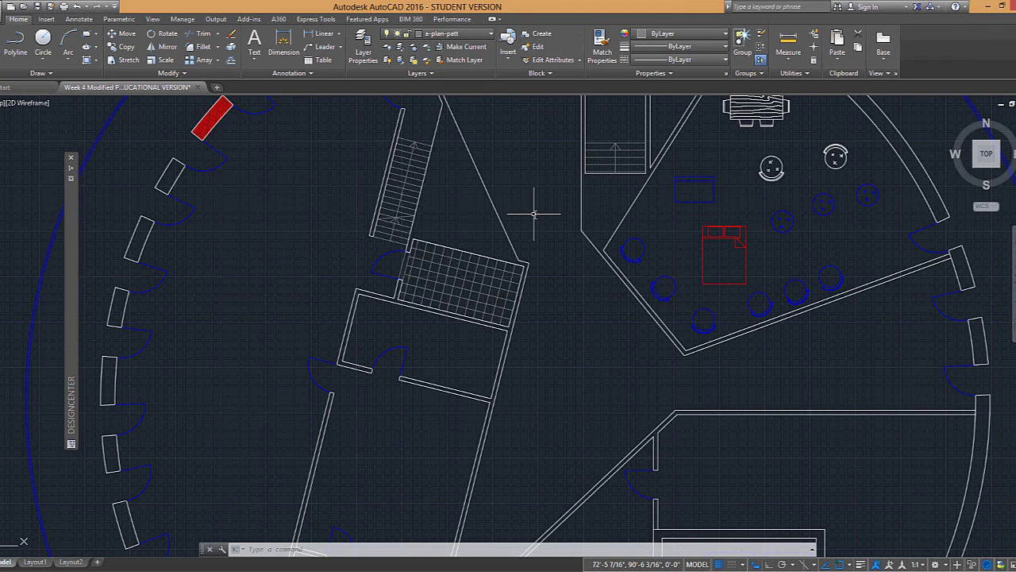
{"action": "type", "text": "hatchtoback"}
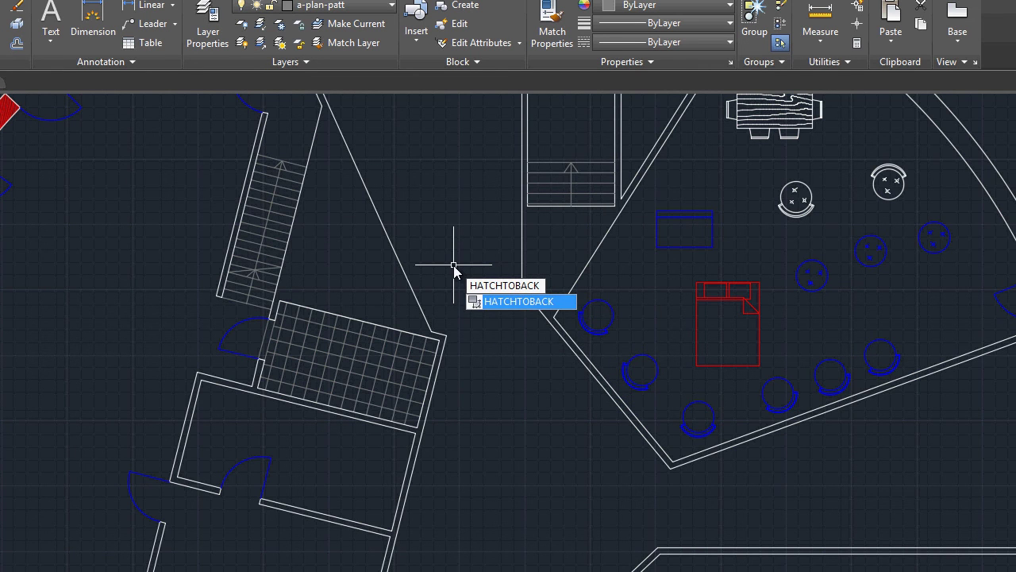
{"action": "key", "text": "Return"}
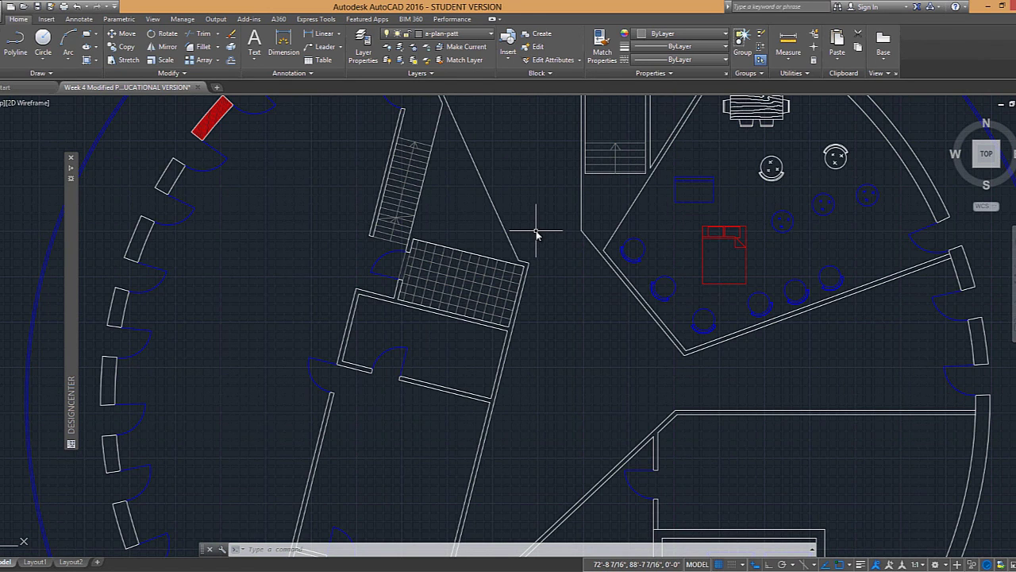
Select the red hatches in the exterior wall segments and move them to layer a-plan-patt
{"action": "middle_click_drag", "start_coordinate": [725, 333], "coordinate": [737, 413]}
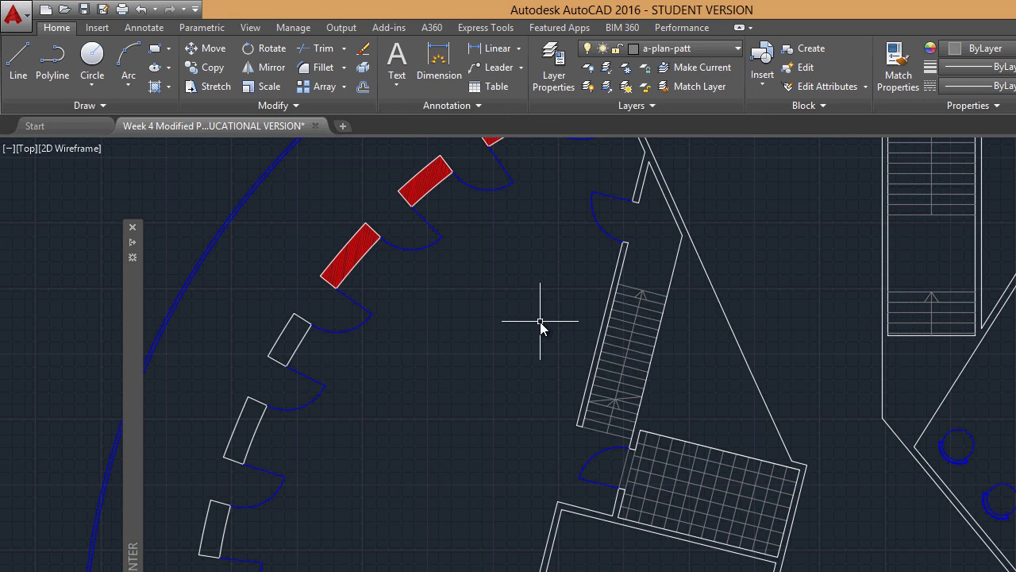
{"action": "middle_click_drag", "start_coordinate": [539, 311], "coordinate": [585, 424]}
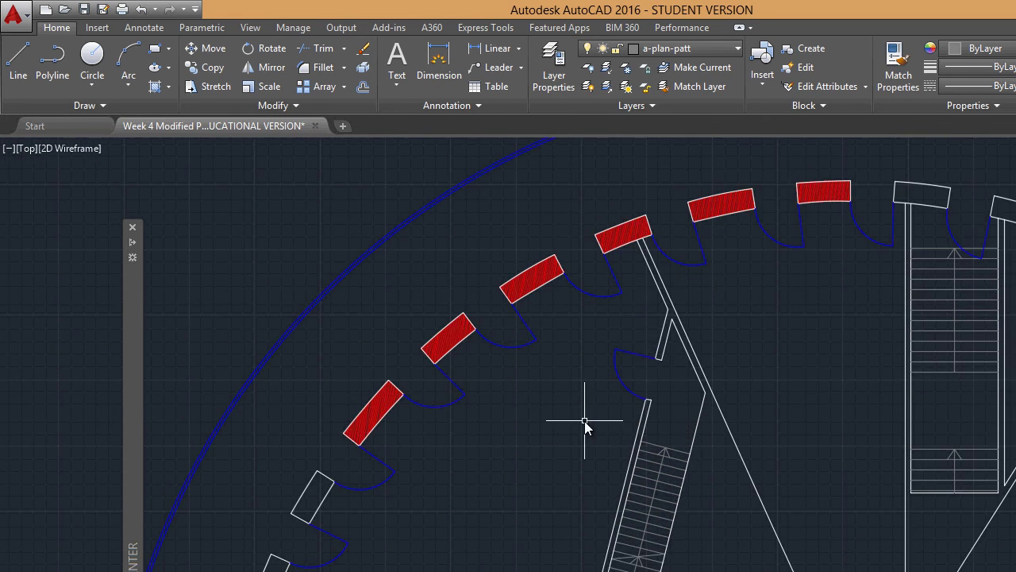
{"action": "left_click", "coordinate": [379, 407]}
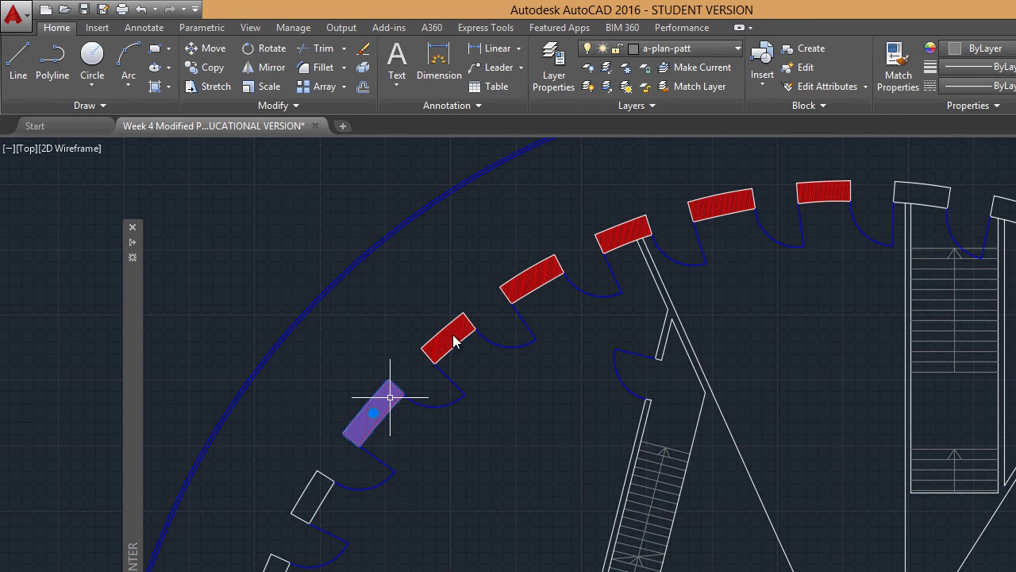
{"action": "left_click", "coordinate": [530, 276]}
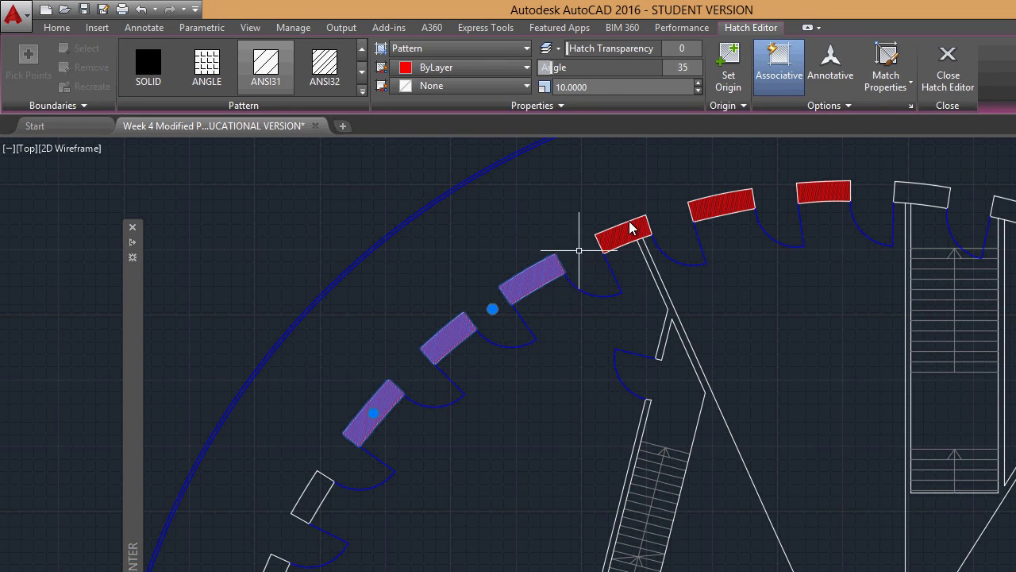
{"action": "left_click", "coordinate": [743, 201]}
{"action": "left_click", "coordinate": [57, 28]}
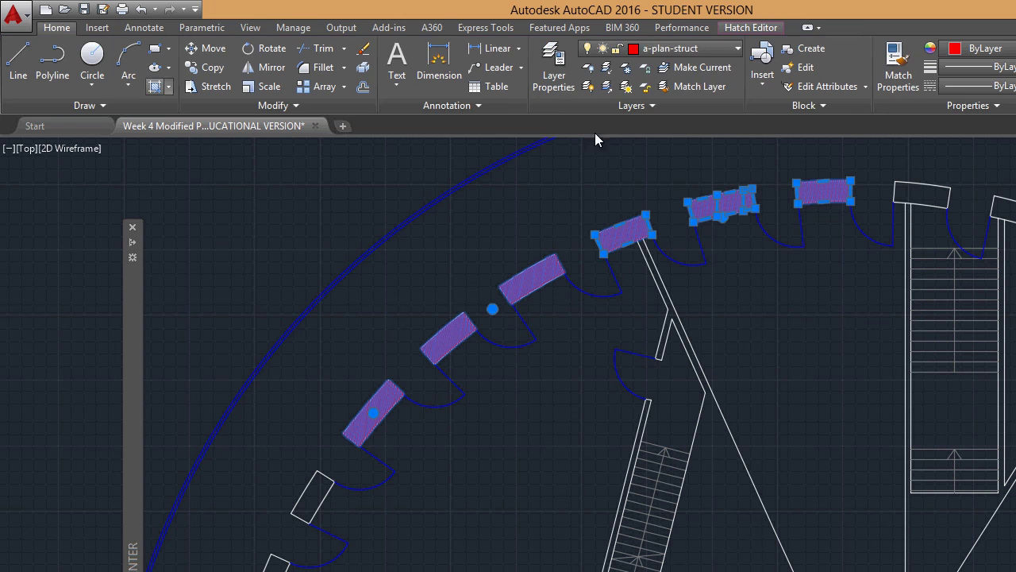
{"action": "left_click", "coordinate": [738, 49]}
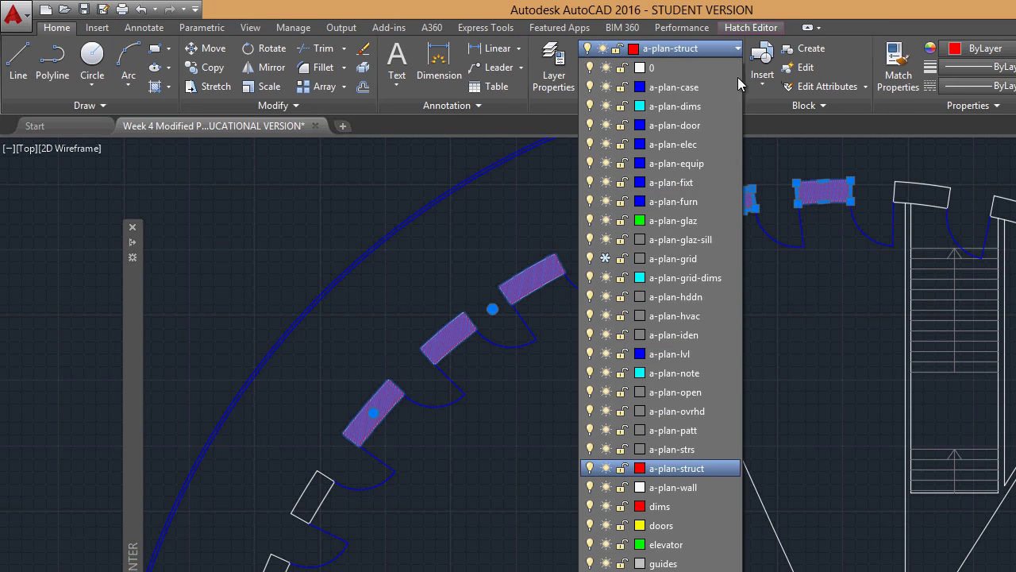
{"action": "left_click", "coordinate": [696, 428]}
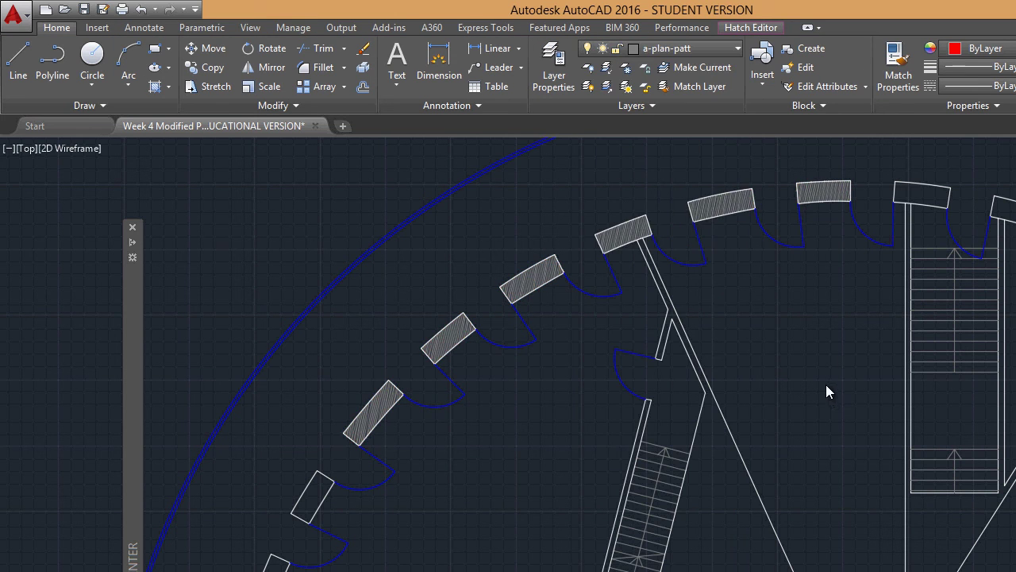
{"action": "scroll", "coordinate": [818, 381], "scroll_direction": "down", "scroll_amount": 2}
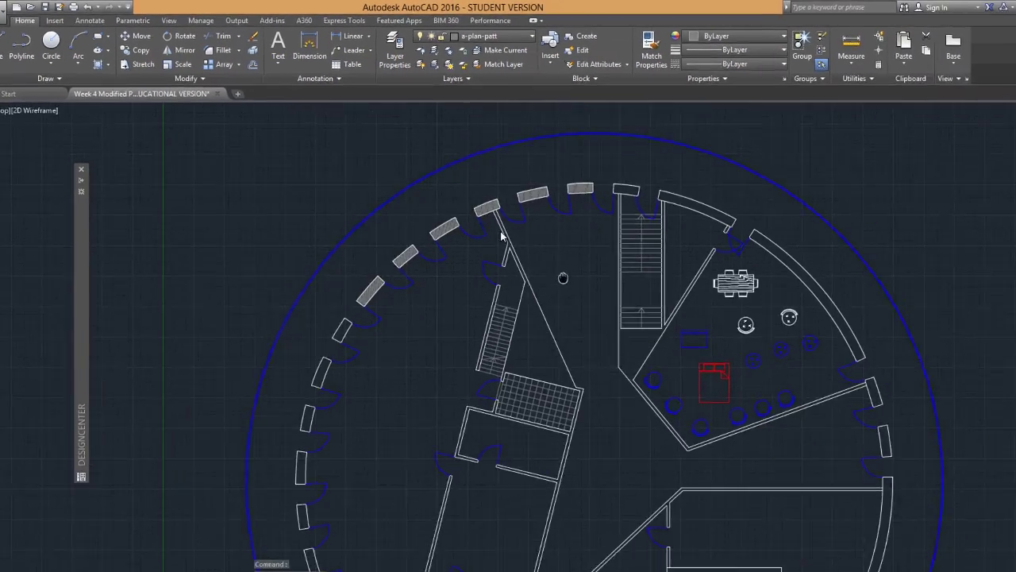
{"action": "middle_click_drag", "start_coordinate": [592, 294], "coordinate": [518, 239]}
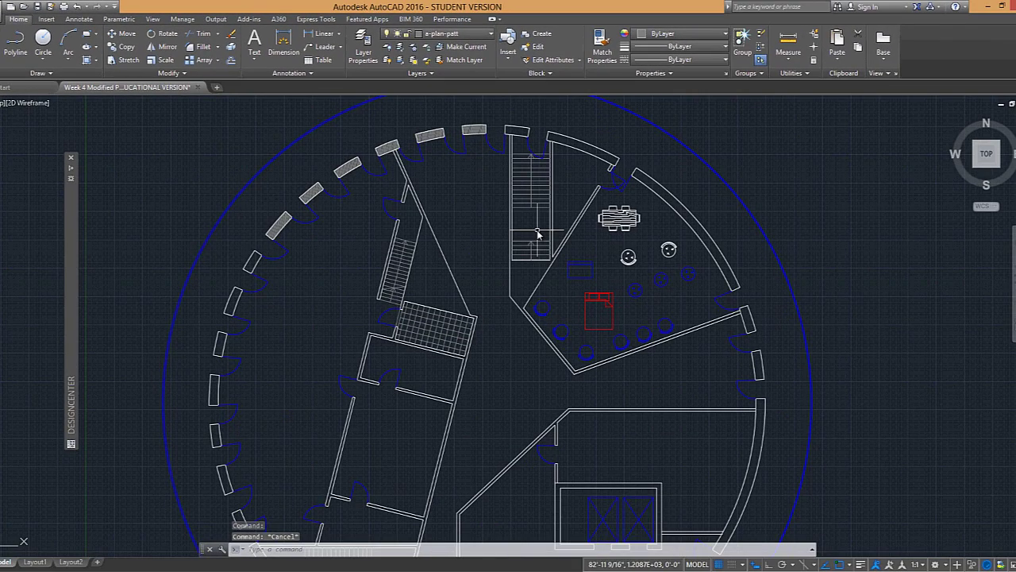